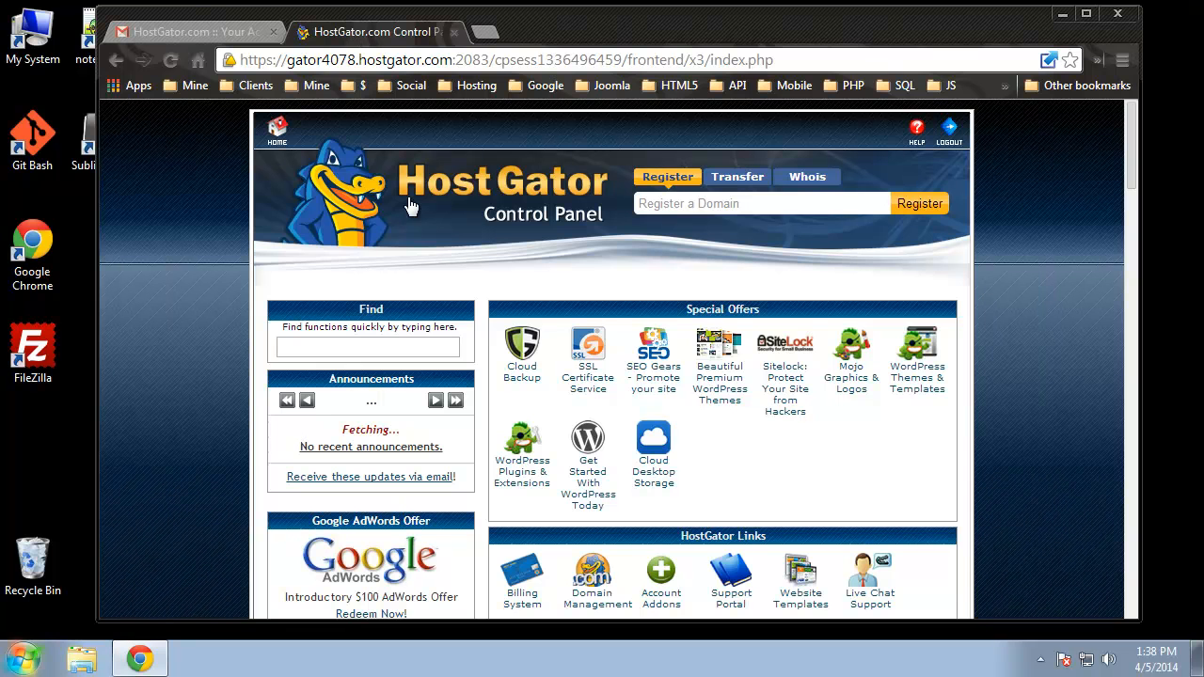
# Step: Search Google for 'filezilla' in a new tab and open the official FileZilla project homepage
pyautogui.click(485, 31)
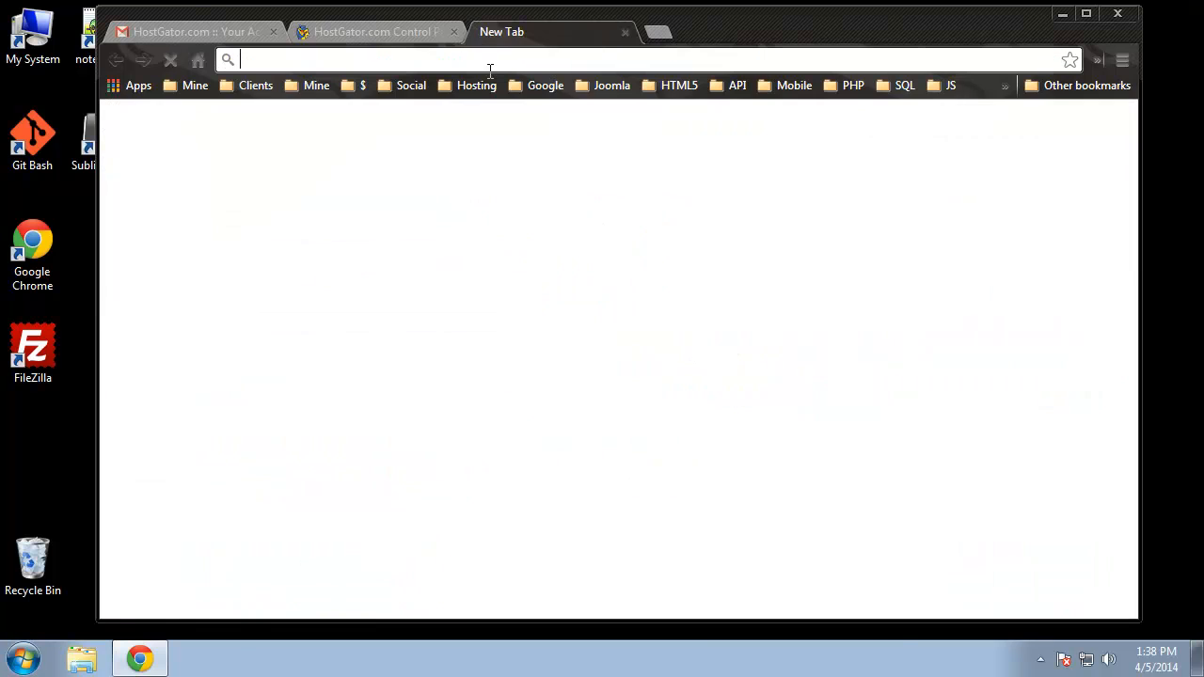
pyautogui.write('filezilla')
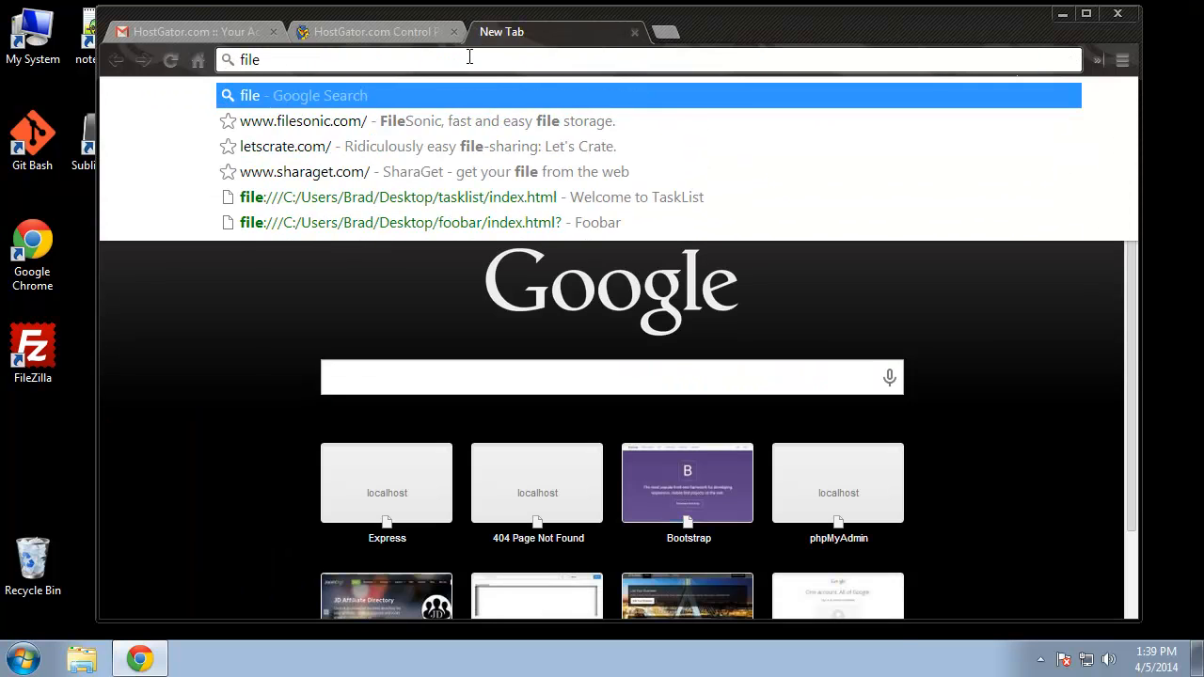
pyautogui.press('Return')
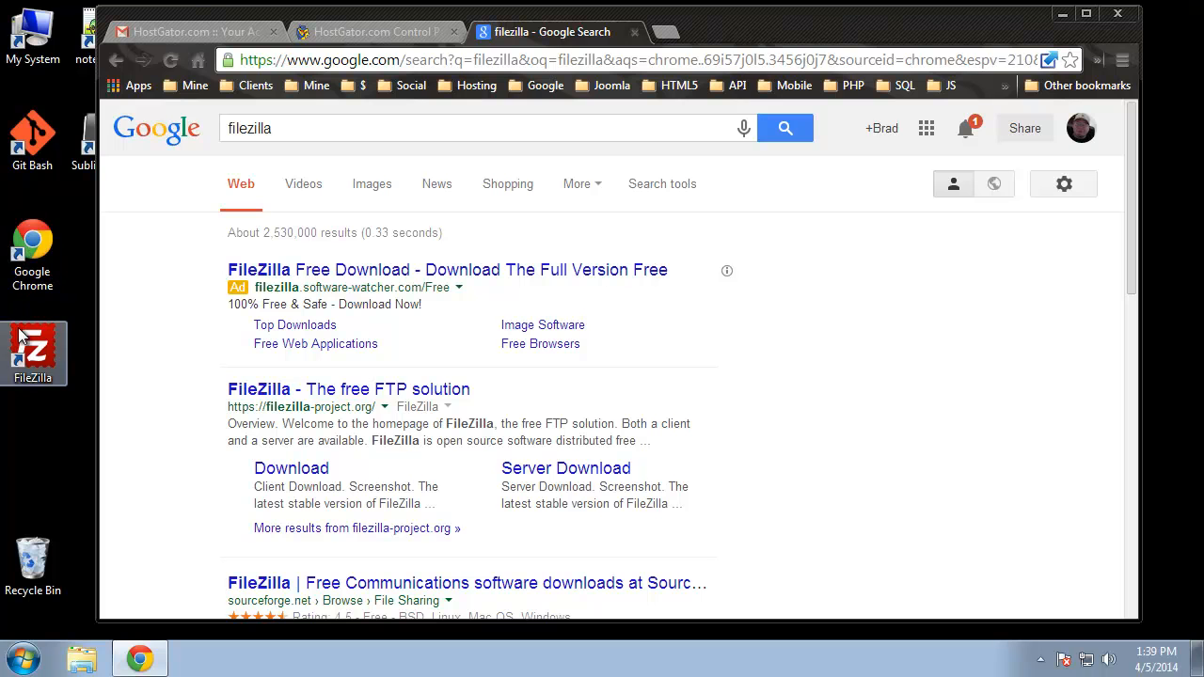
pyautogui.click(302, 393)
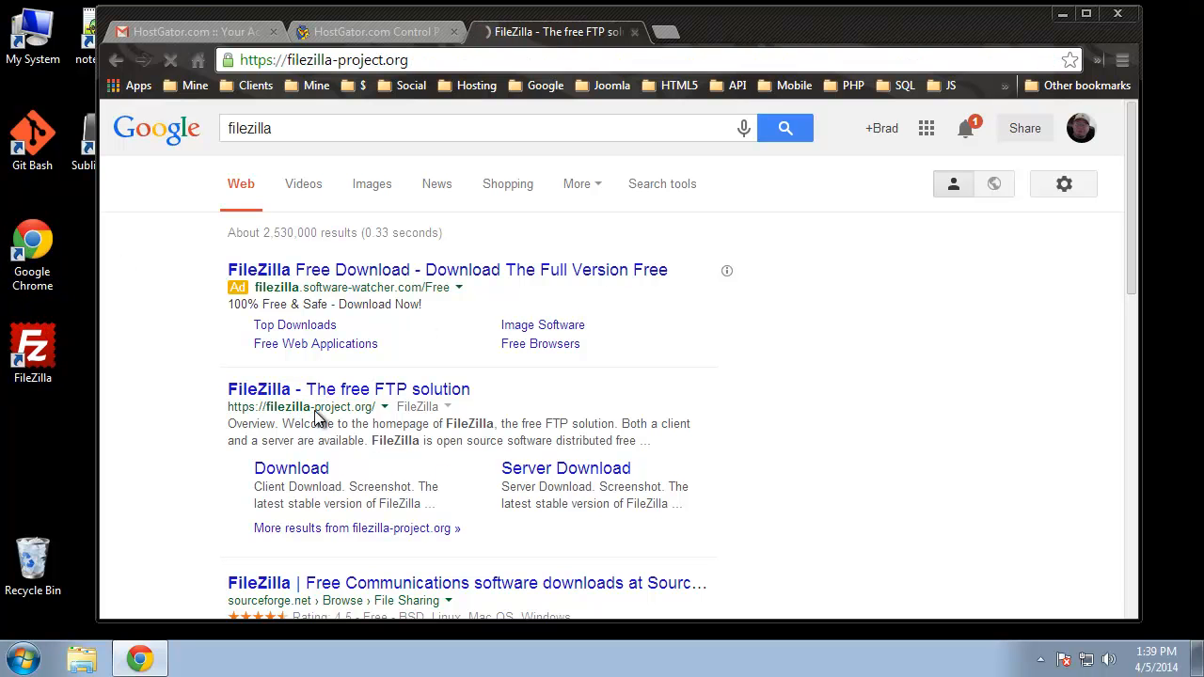
# Step: Download FileZilla_3.8.0_win32-setup.exe through SourceForge and save it to Downloads
pyautogui.scroll(-1, 325, 240)
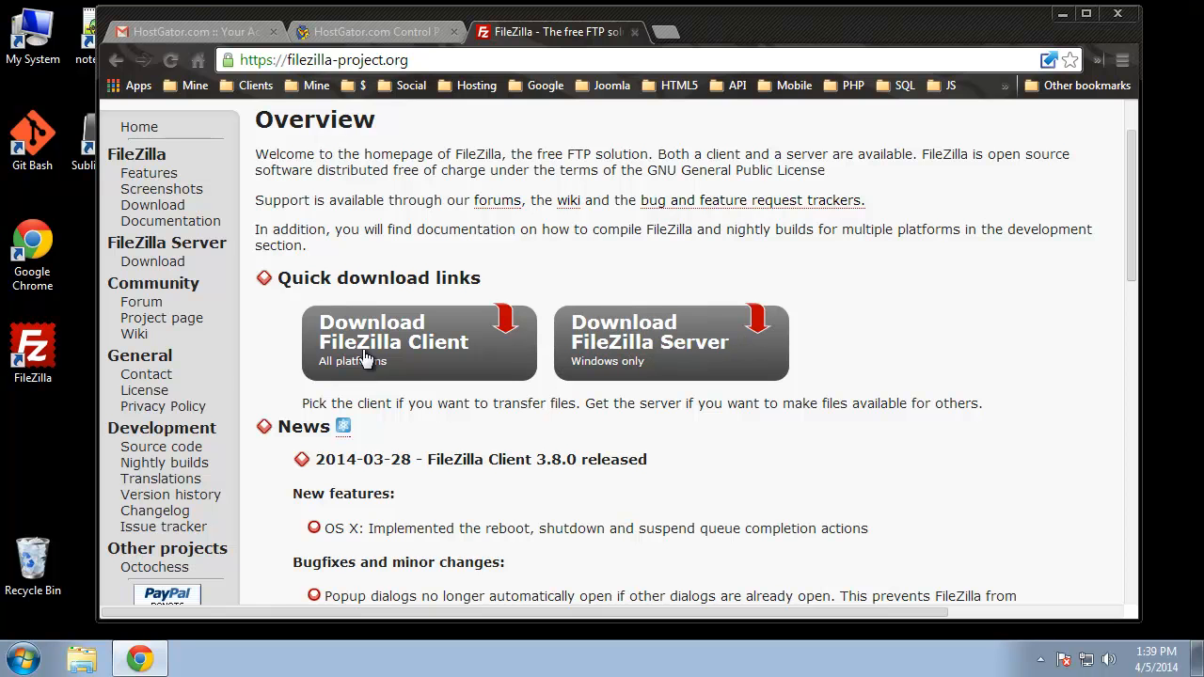
pyautogui.click(416, 346)
pyautogui.click(406, 372)
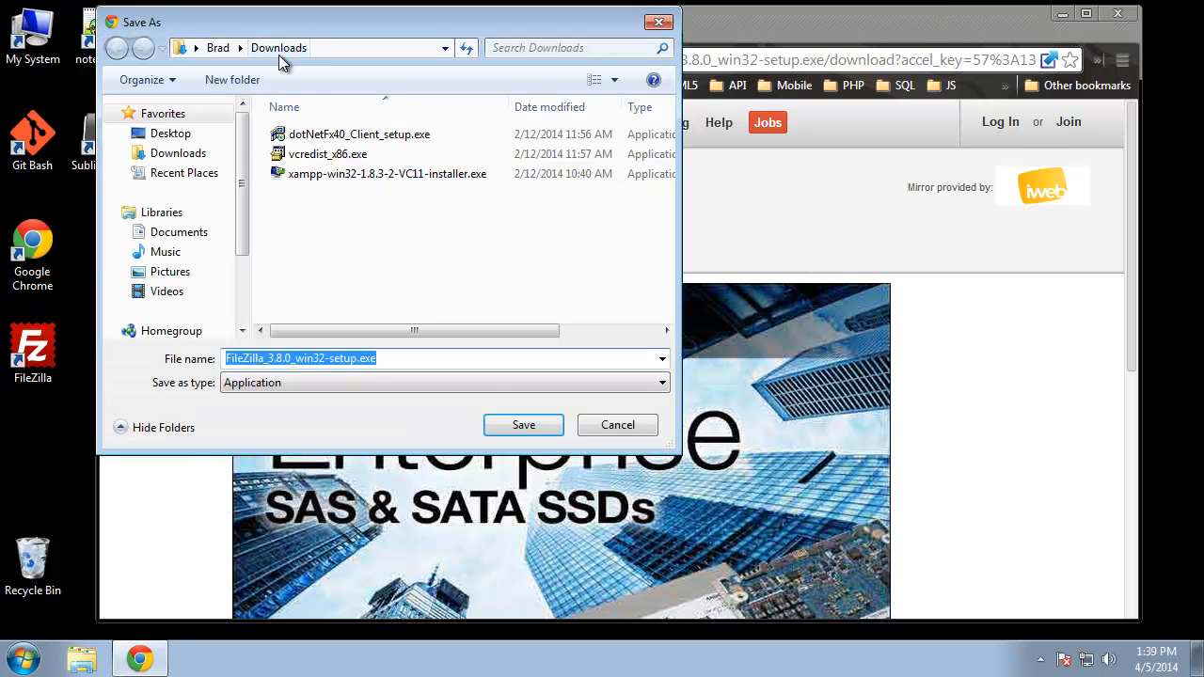
pyautogui.click(524, 424)
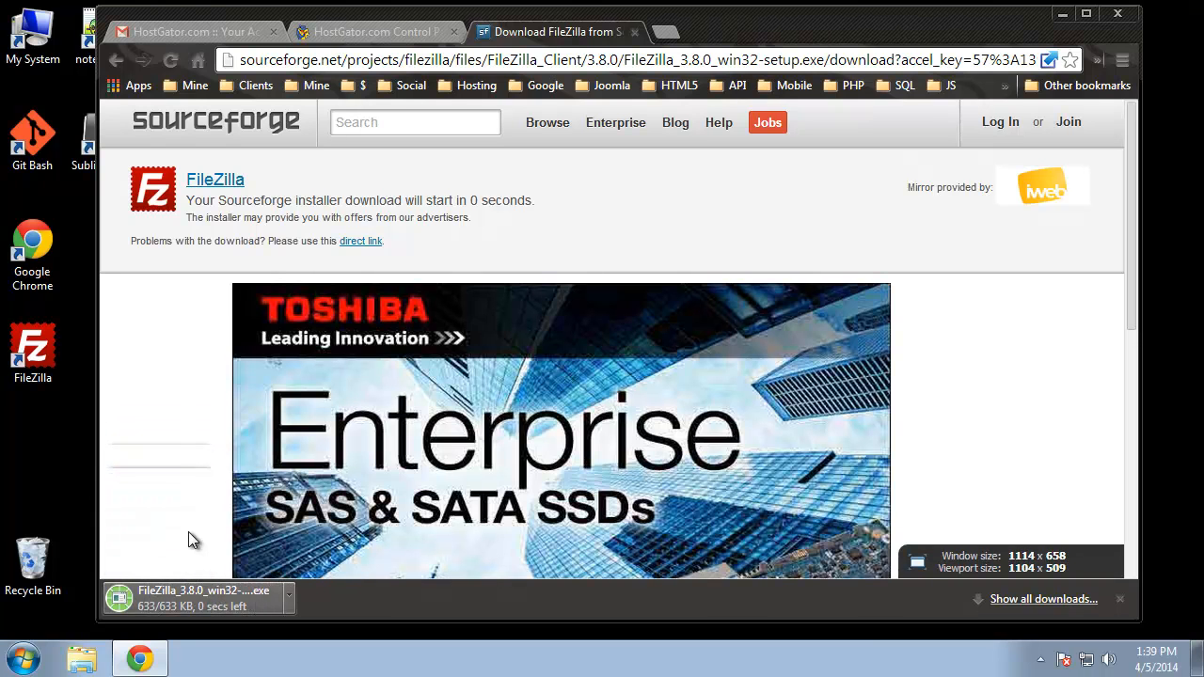
# Step: Run FileZilla_3.8.0_win32-setup.exe from the Downloads folder, confirming Run in the security warning
pyautogui.click(291, 594)
pyautogui.click(320, 486)
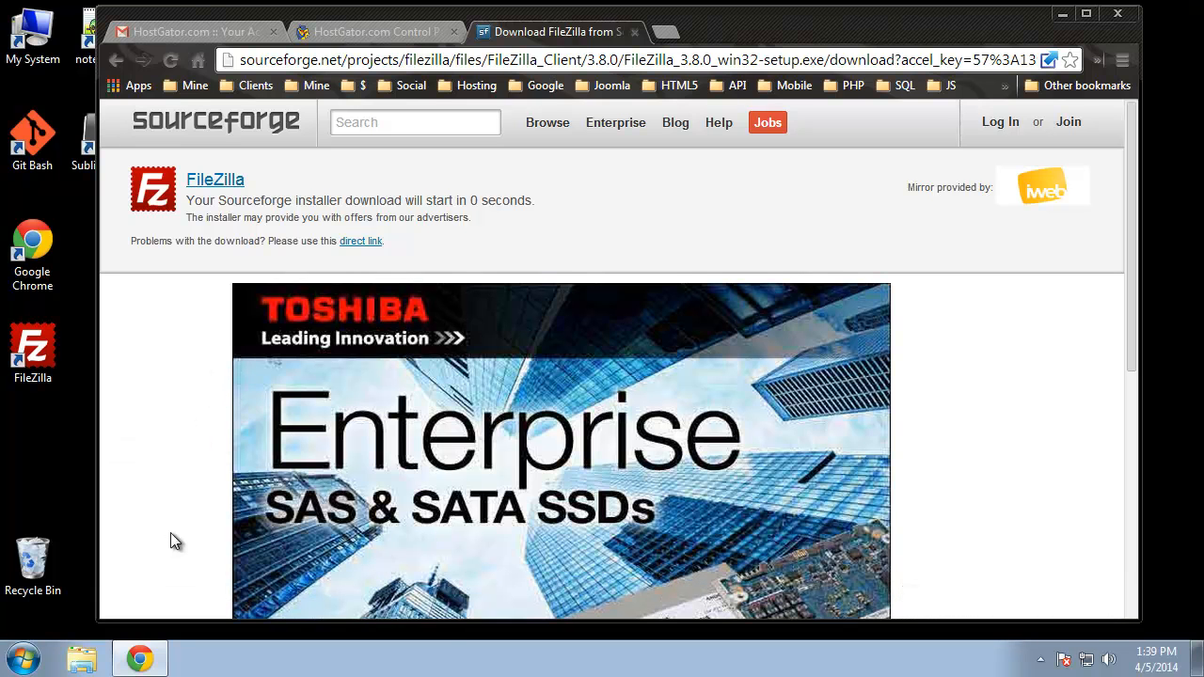
pyautogui.click(22, 657)
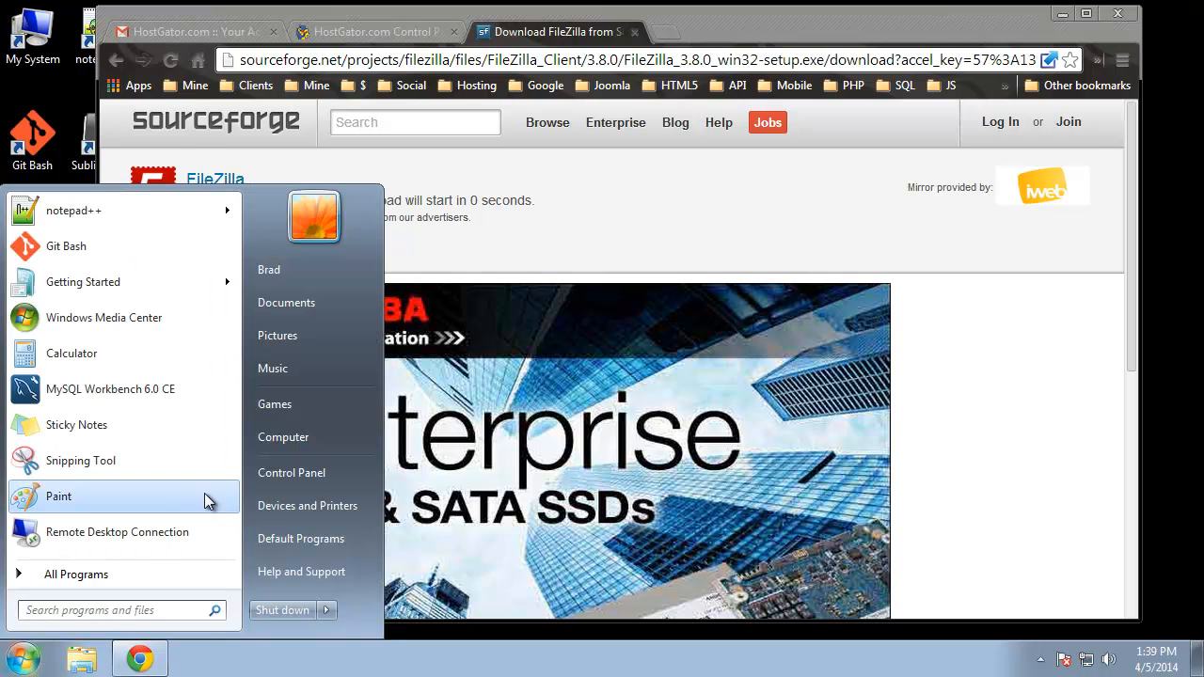
pyautogui.click(527, 329)
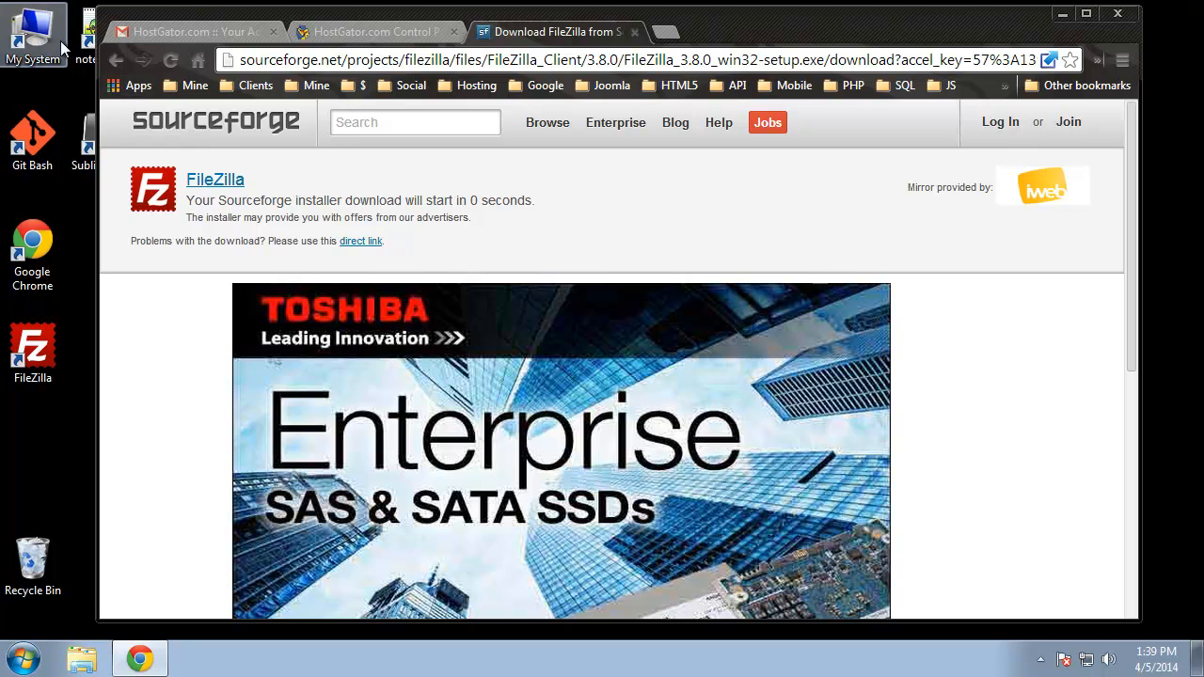
pyautogui.doubleClick(32, 33)
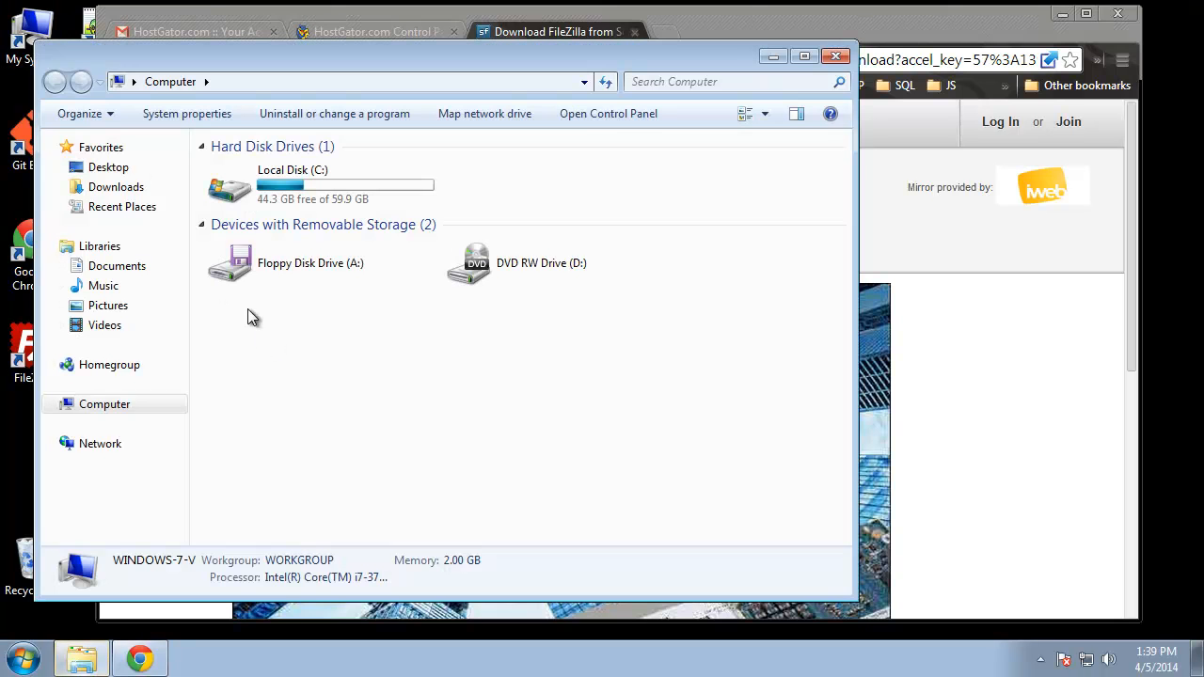
pyautogui.click(105, 186)
pyautogui.click(271, 189)
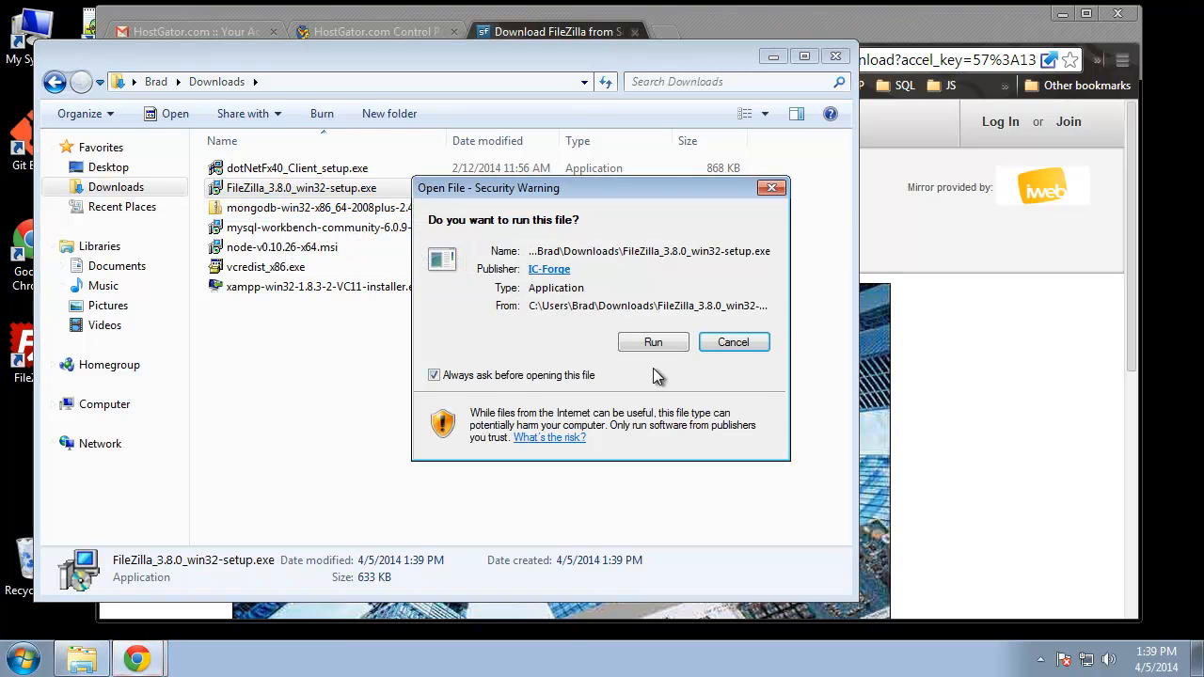
pyautogui.click(660, 339)
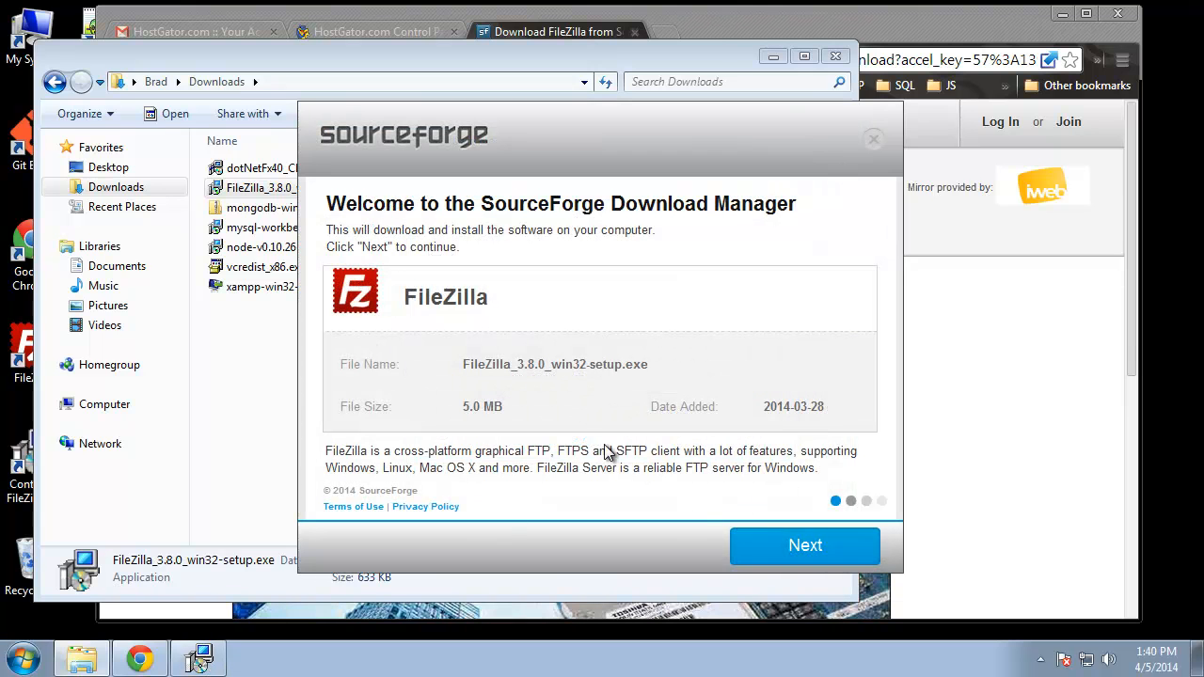
# Step: Get past the Download Manager welcome page and dismiss the leftover security warning
pyautogui.click(805, 547)
pyautogui.moveTo(568, 141); pyautogui.dragTo(478, 295)
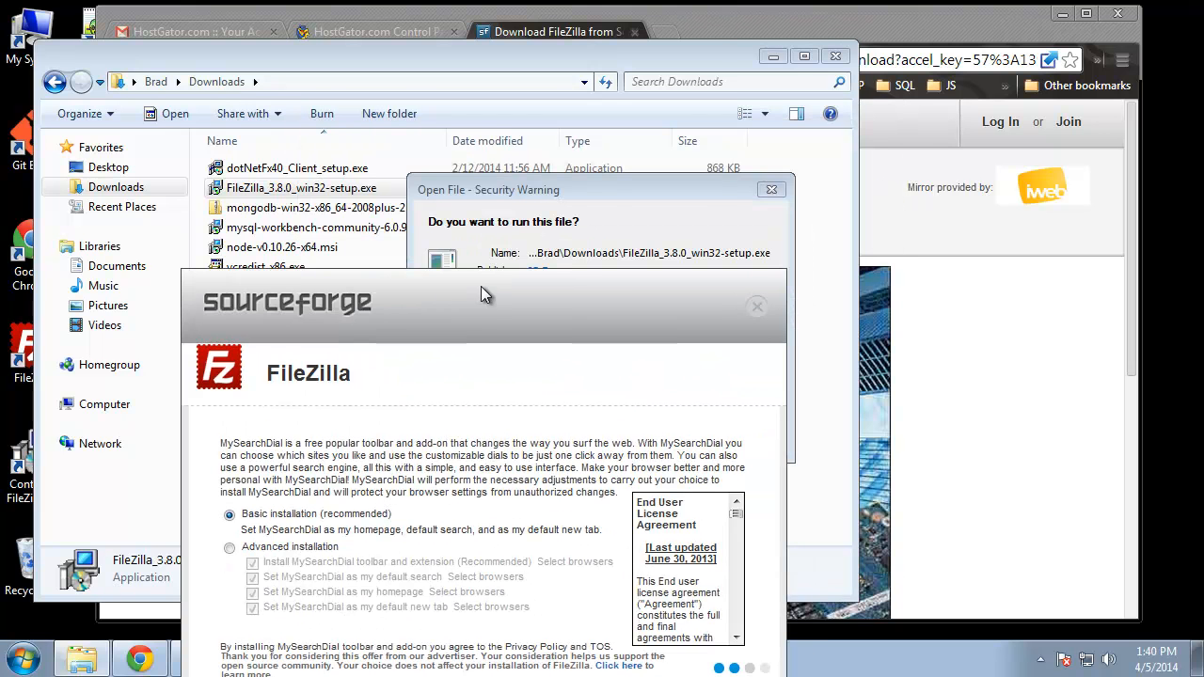
pyautogui.click(771, 189)
pyautogui.moveTo(663, 275); pyautogui.dragTo(717, 95)
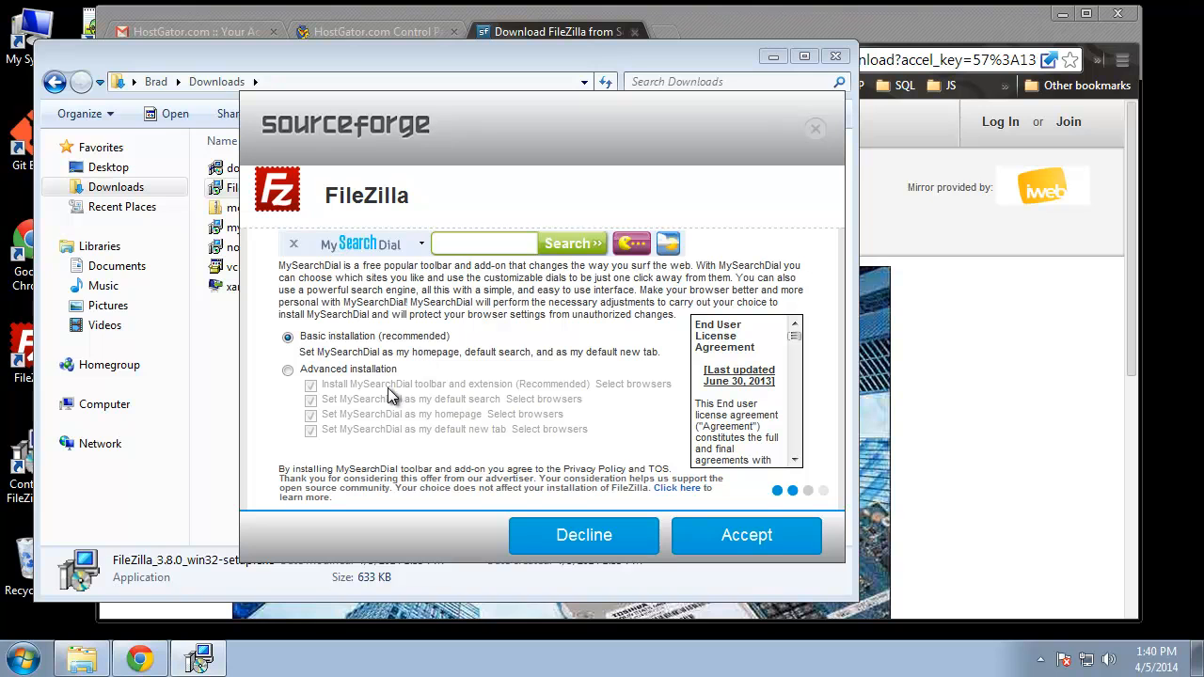
# Step: Choose Advanced installation with MySearchDial unticked, accept both offers, and launch the FileZilla setup
pyautogui.click(288, 370)
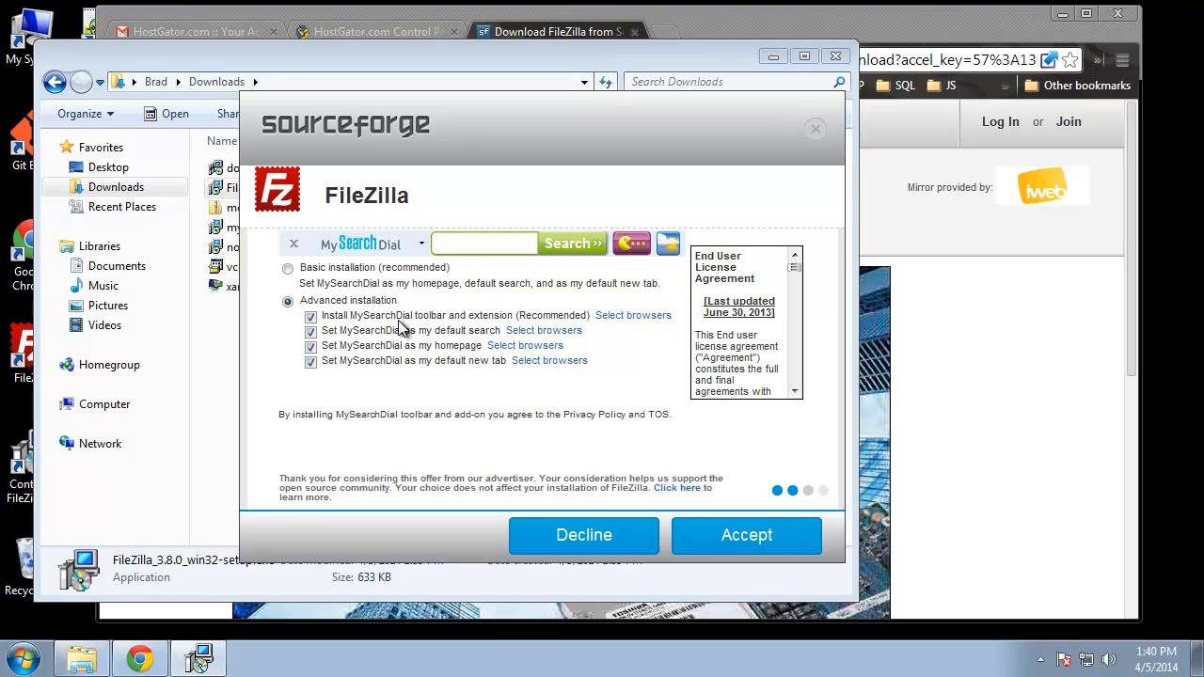
pyautogui.click(311, 319)
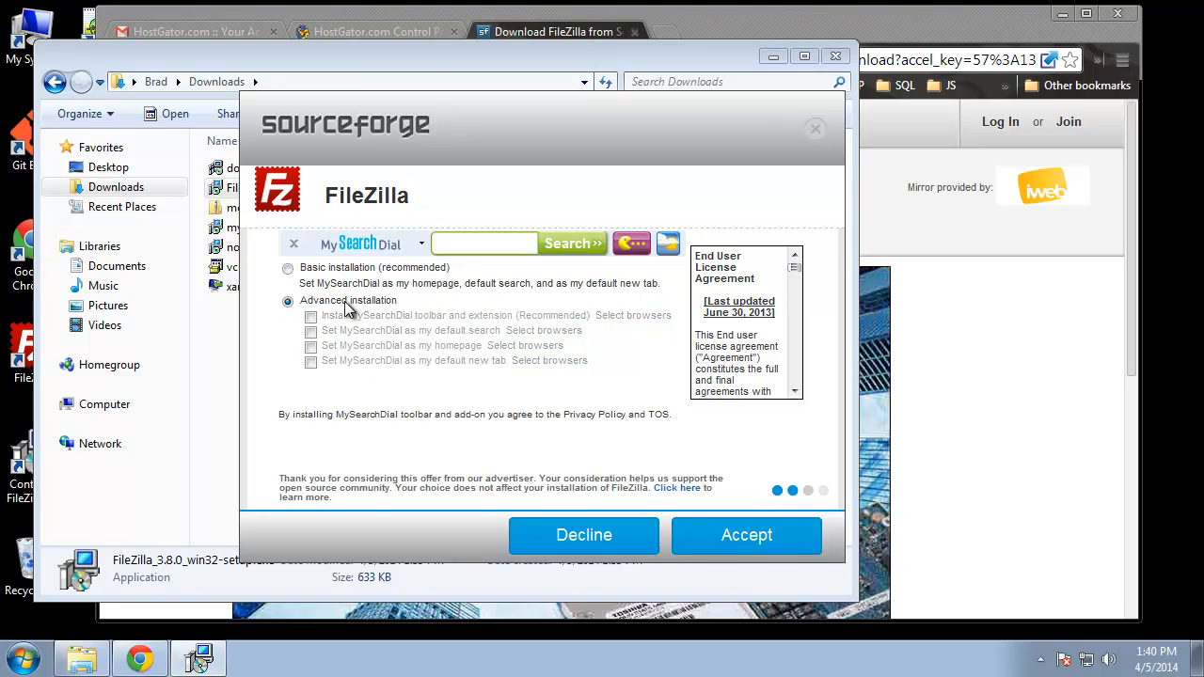
pyautogui.click(738, 546)
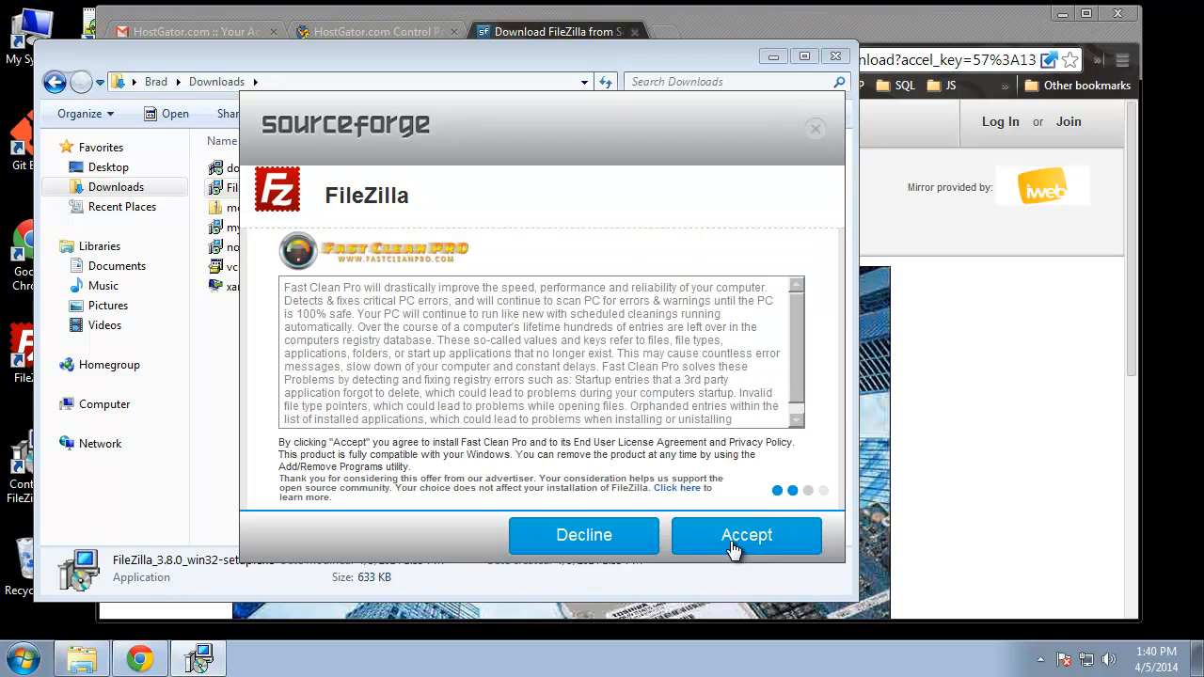
pyautogui.click(747, 529)
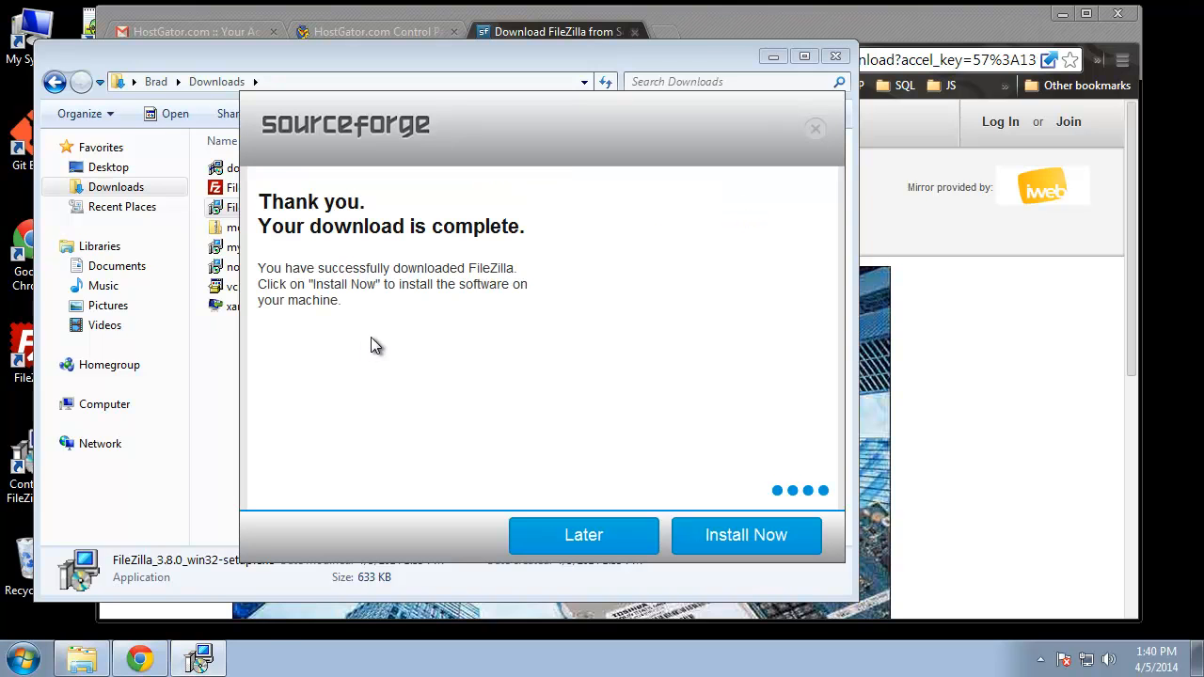
pyautogui.click(743, 534)
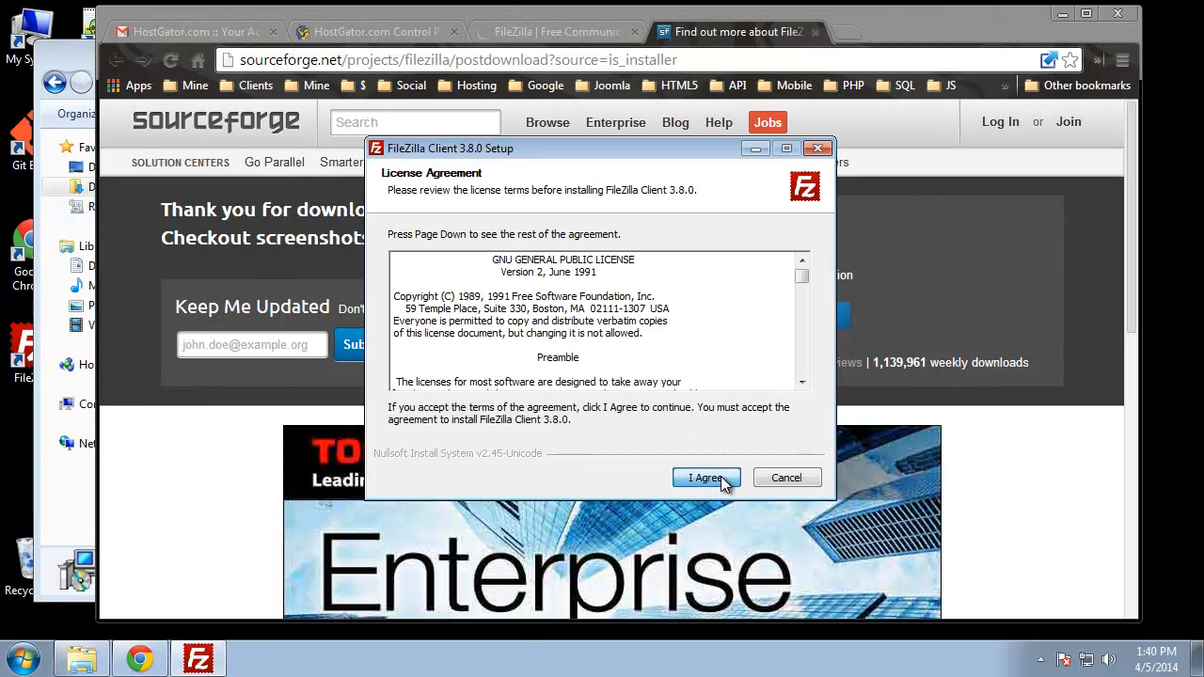
# Step: Accept the GPL license, upgrade FileZilla 3.7.3 to 3.8.0 with previous settings, and finish setup
pyautogui.click(719, 477)
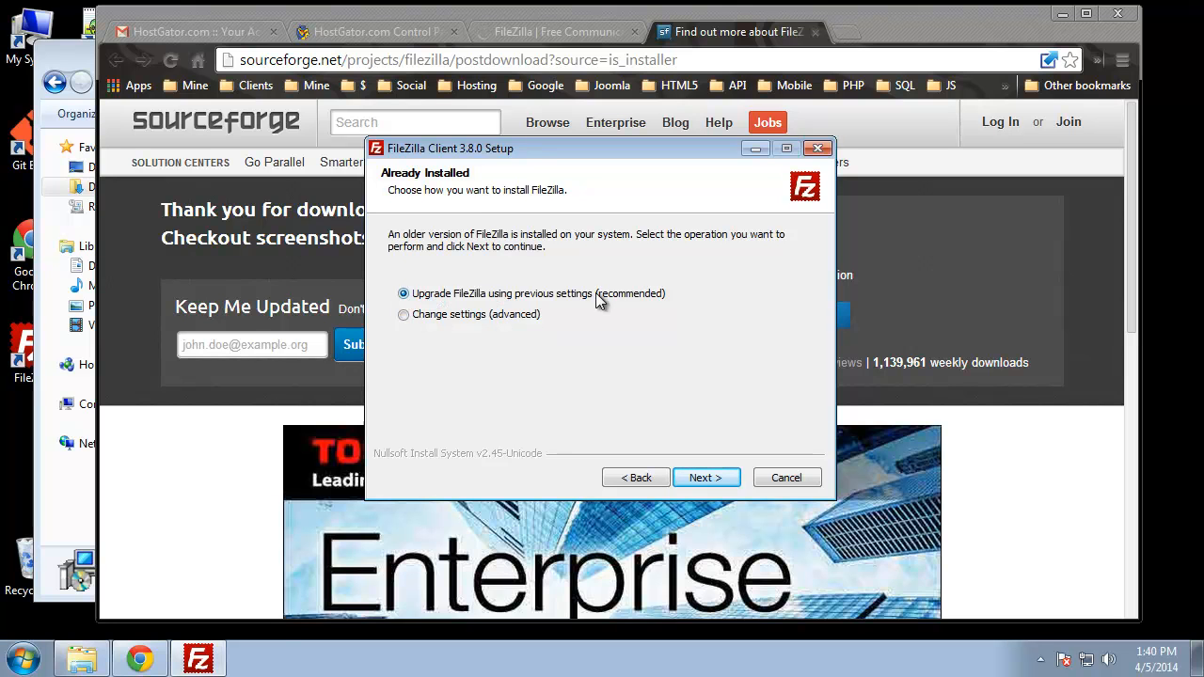
pyautogui.click(710, 477)
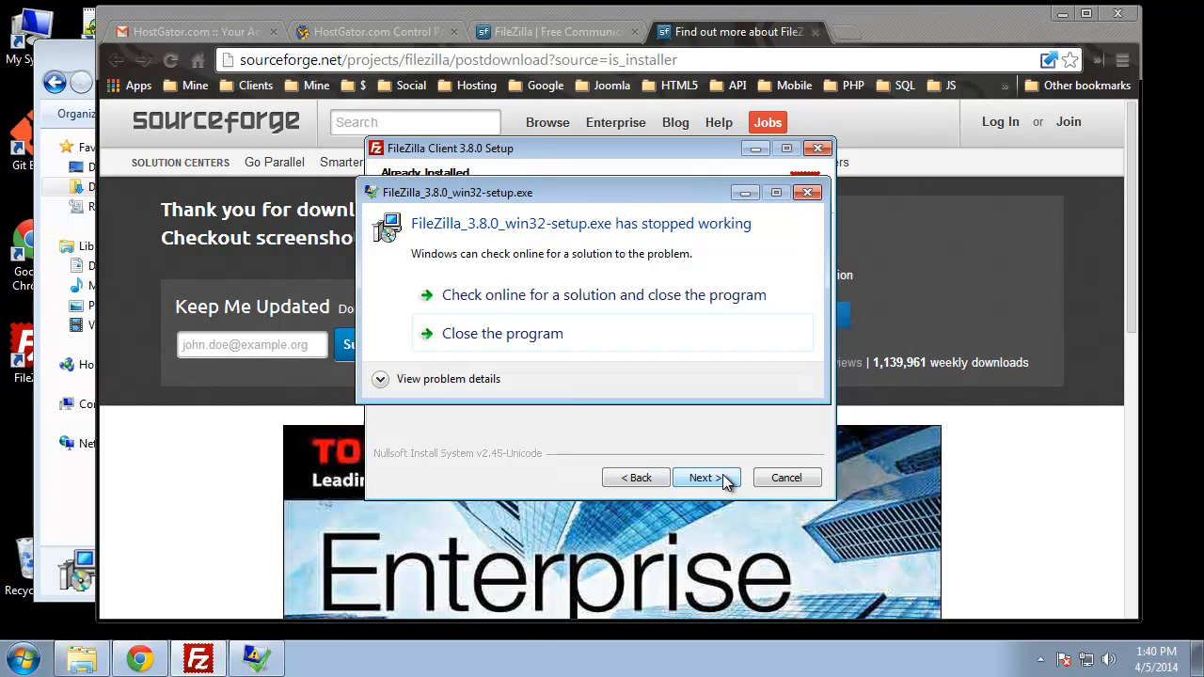
pyautogui.click(807, 192)
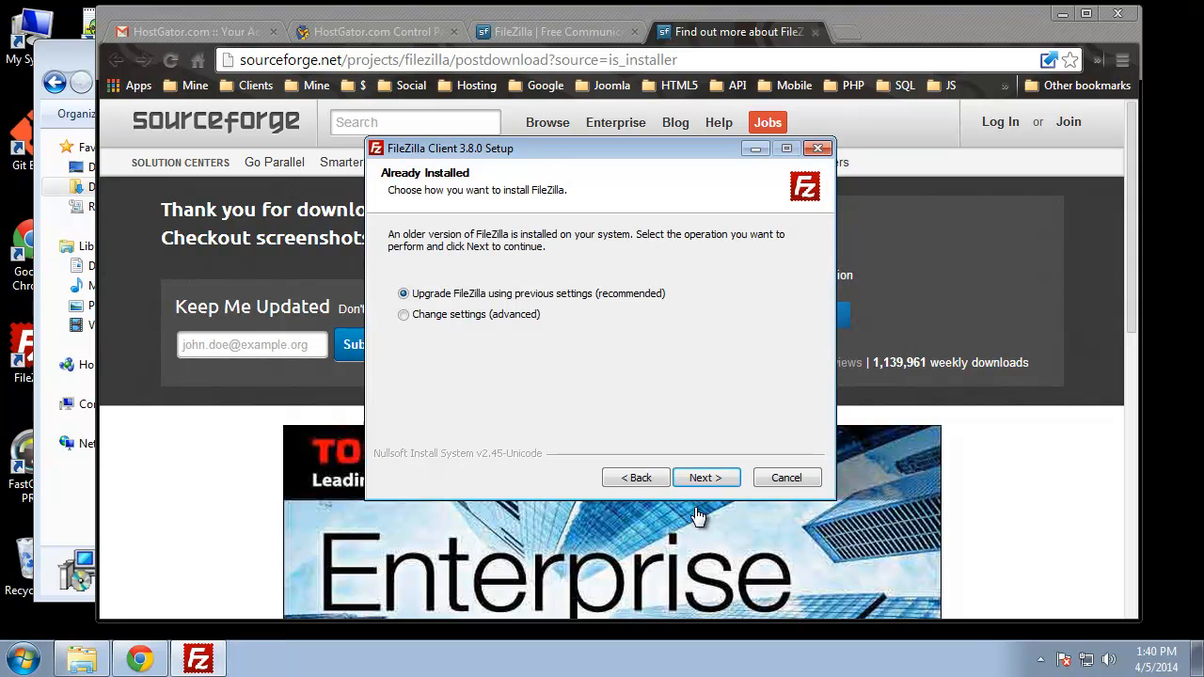
pyautogui.click(701, 477)
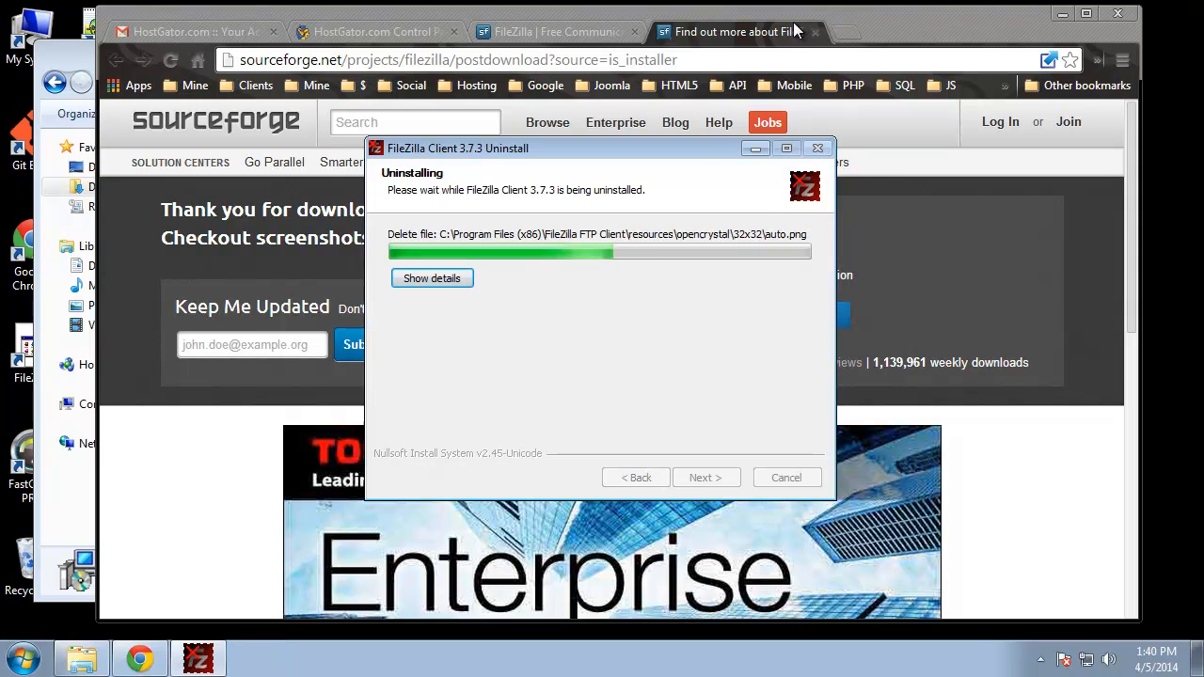
pyautogui.click(1063, 15)
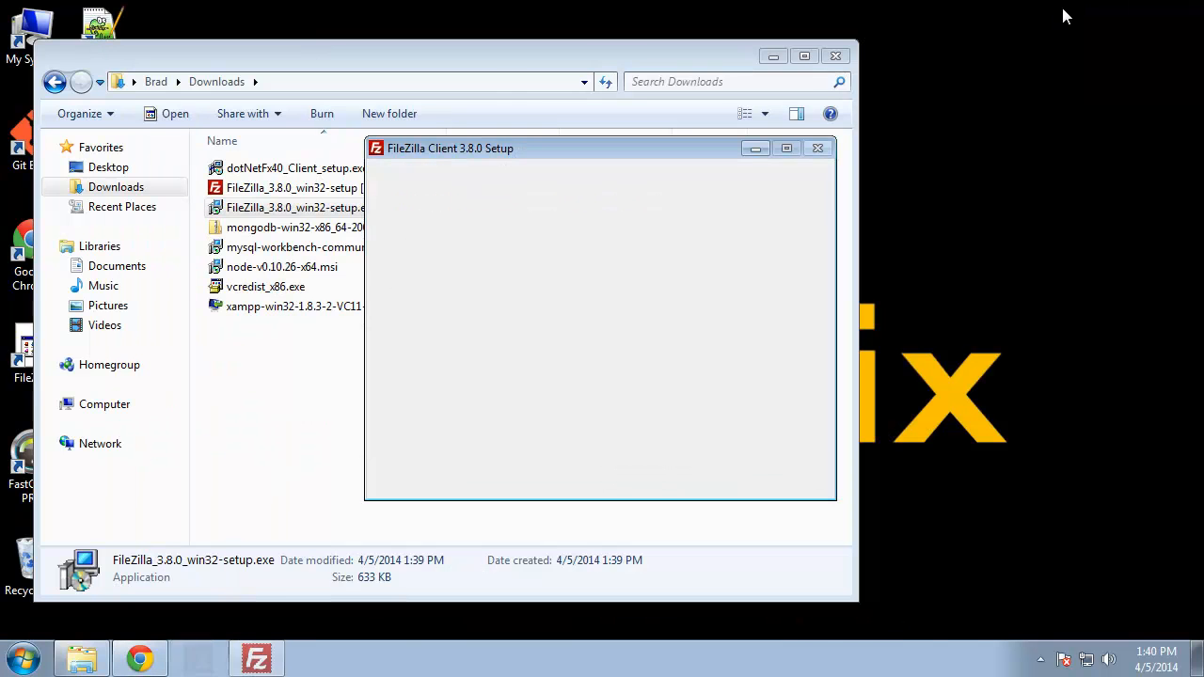
pyautogui.click(835, 57)
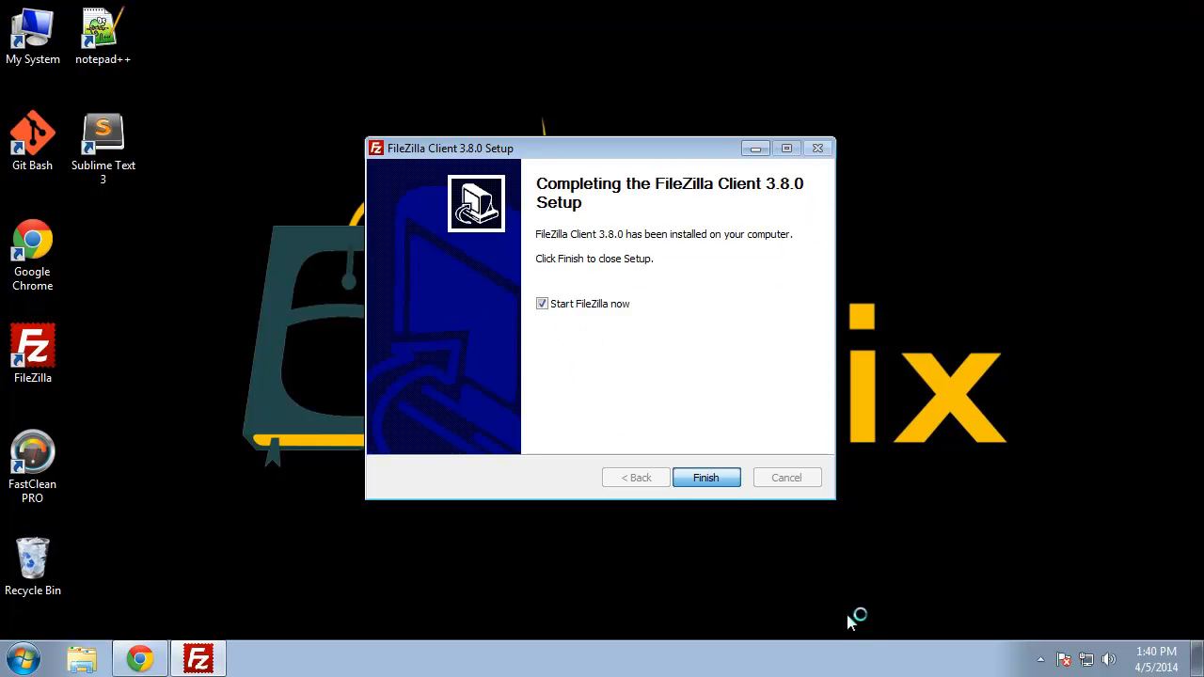
pyautogui.click(739, 486)
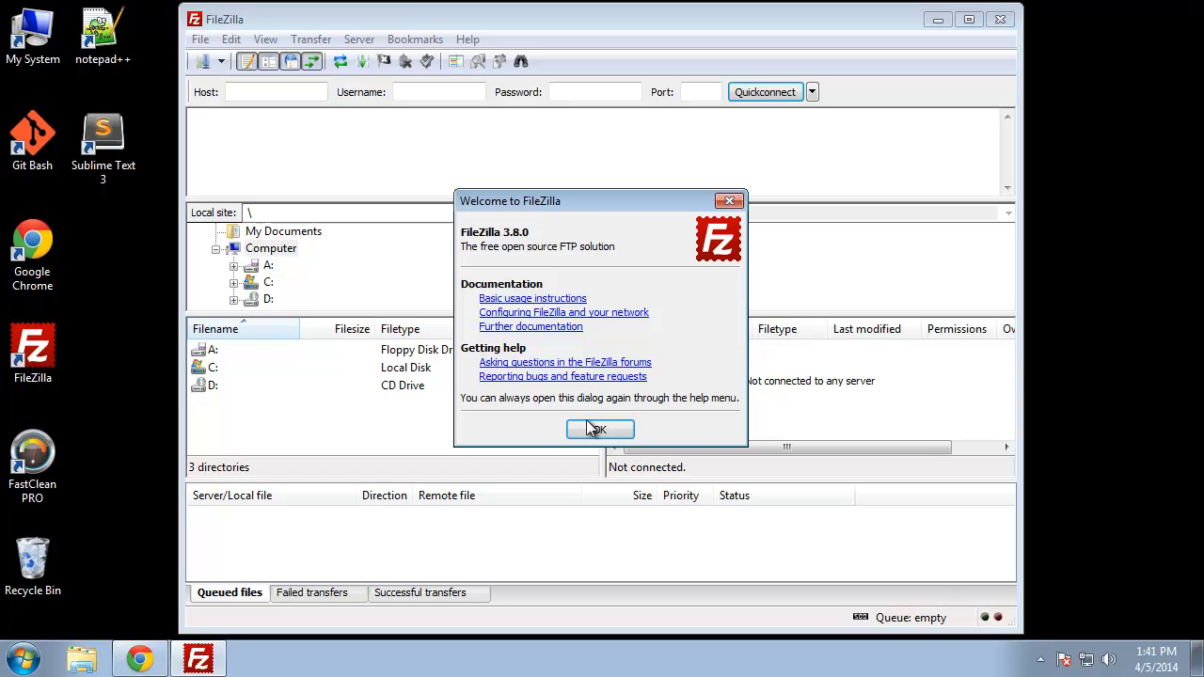
# Step: Dismiss FileZilla's welcome message, enter eduonix.info as the Host, and return to Chrome
pyautogui.click(605, 427)
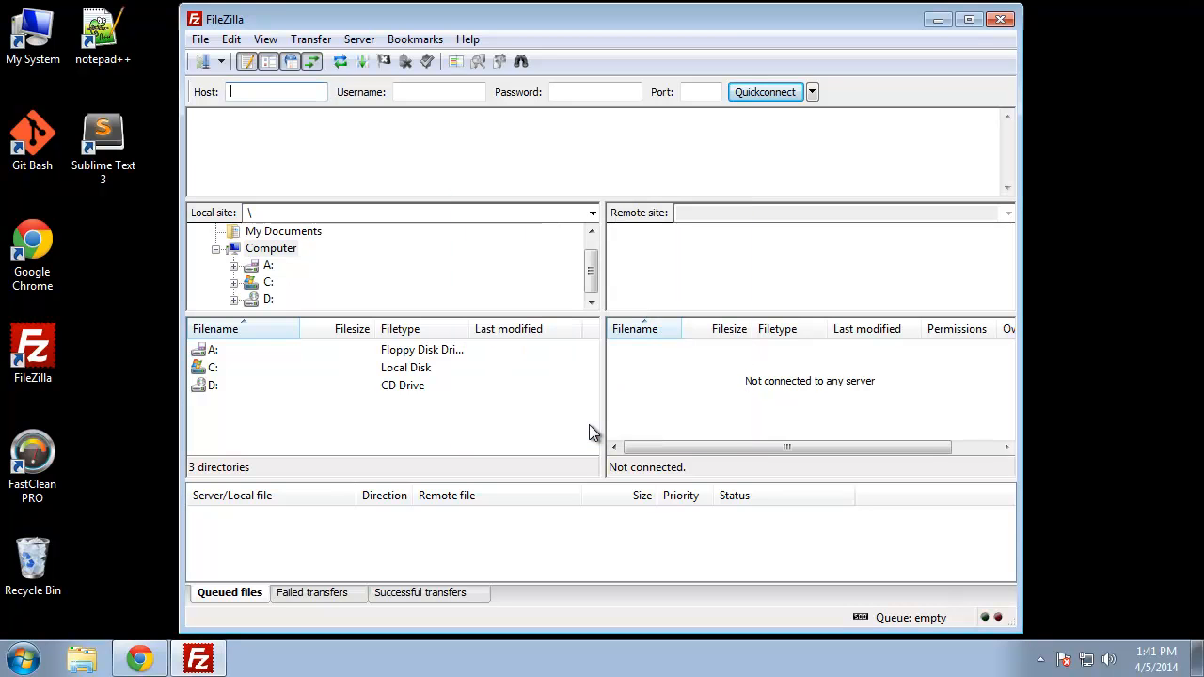
pyautogui.moveTo(328, 29); pyautogui.dragTo(479, 31)
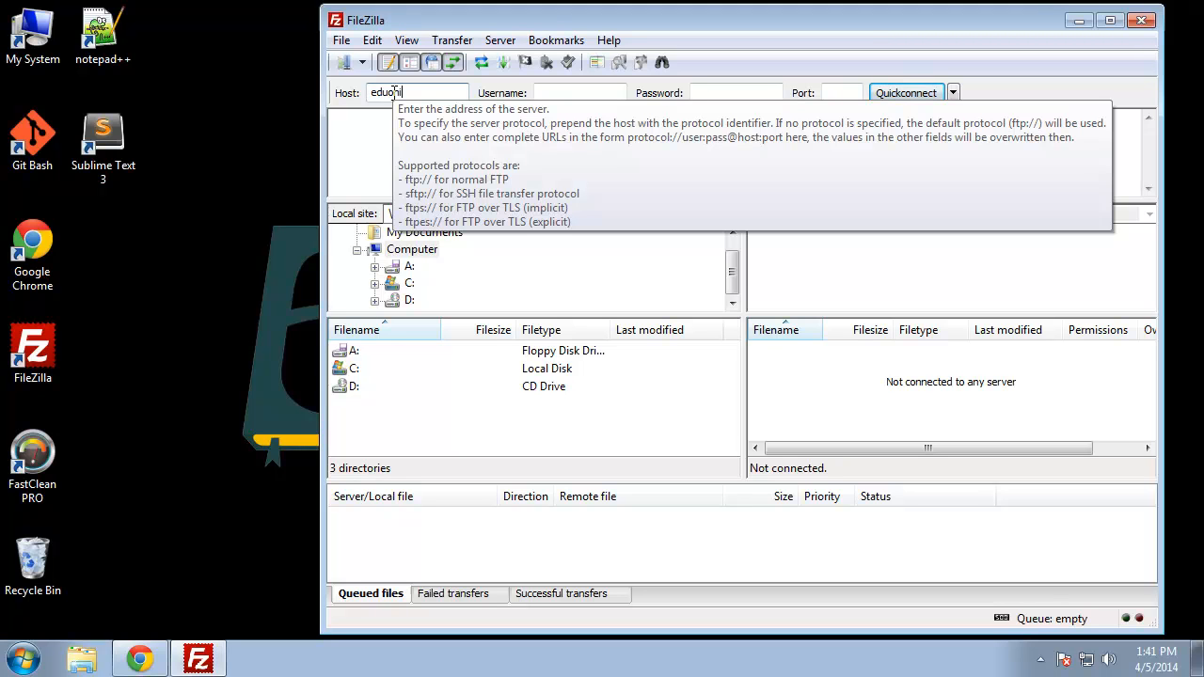
pyautogui.write('nix.info')
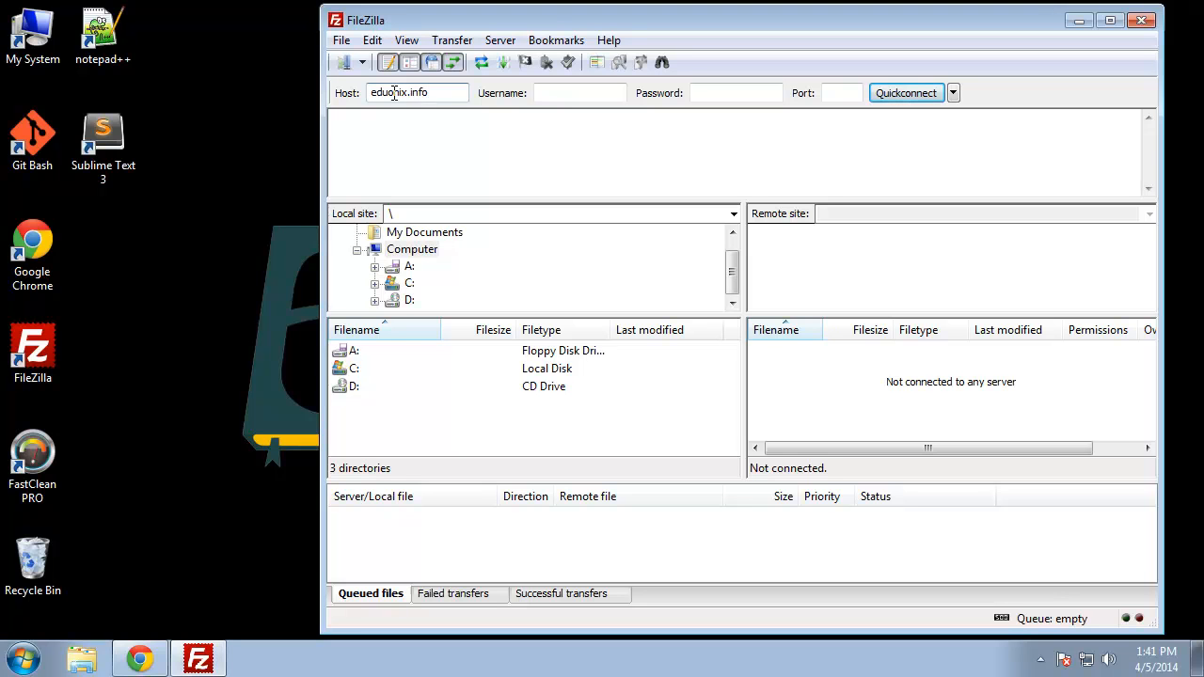
pyautogui.click(399, 117)
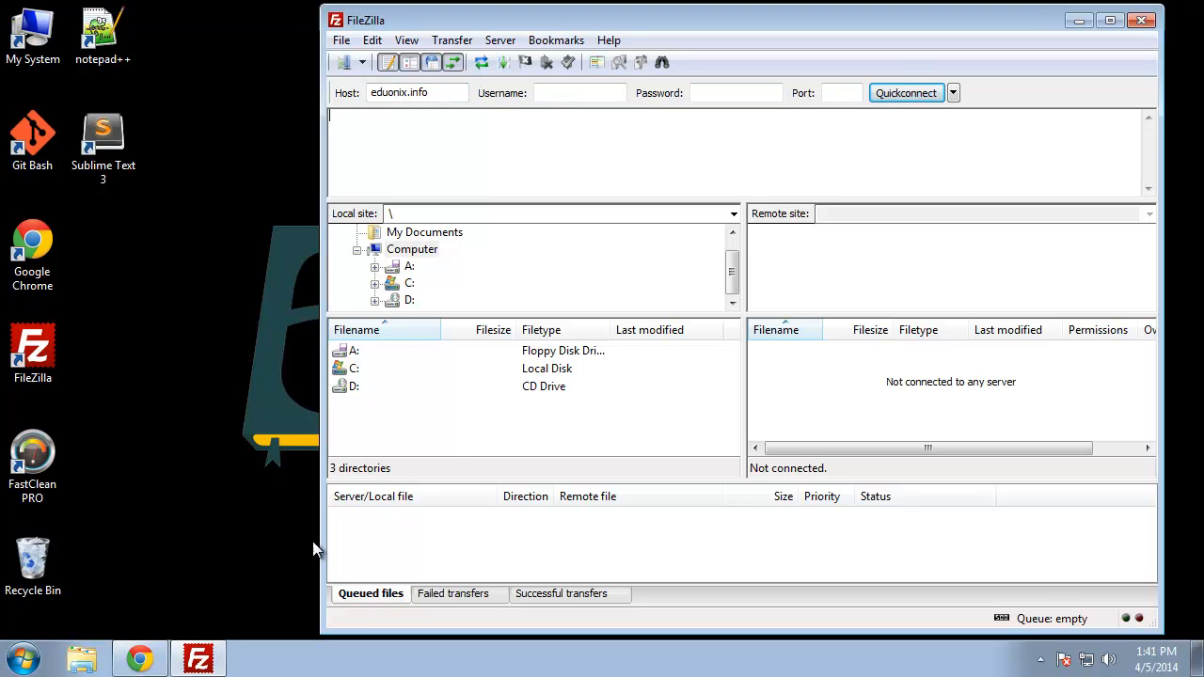
pyautogui.click(157, 649)
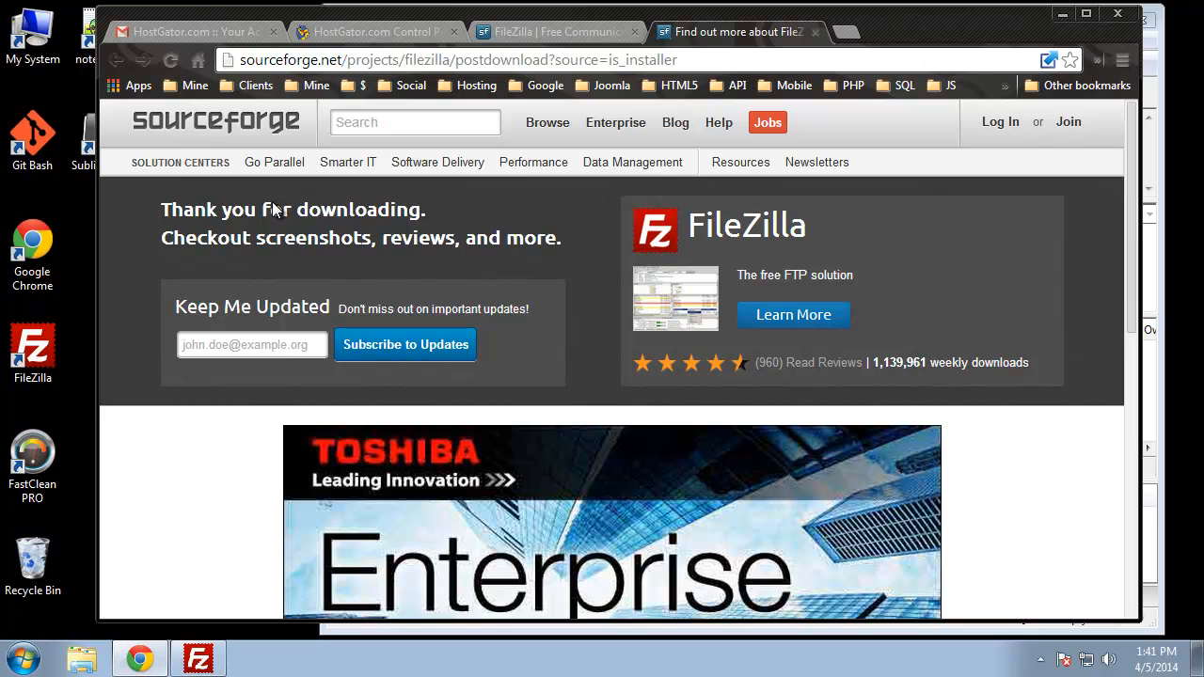
# Step: Close both SourceForge tabs and open FTP Accounts from the cPanel Files section
pyautogui.click(814, 32)
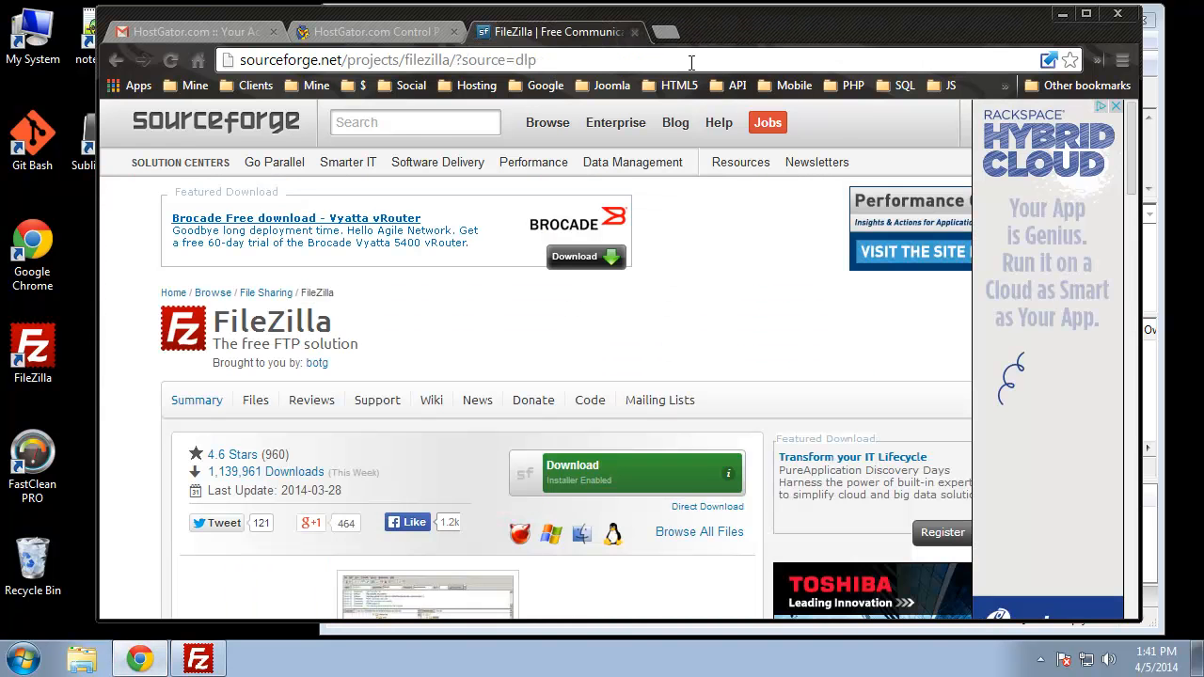
pyautogui.click(634, 32)
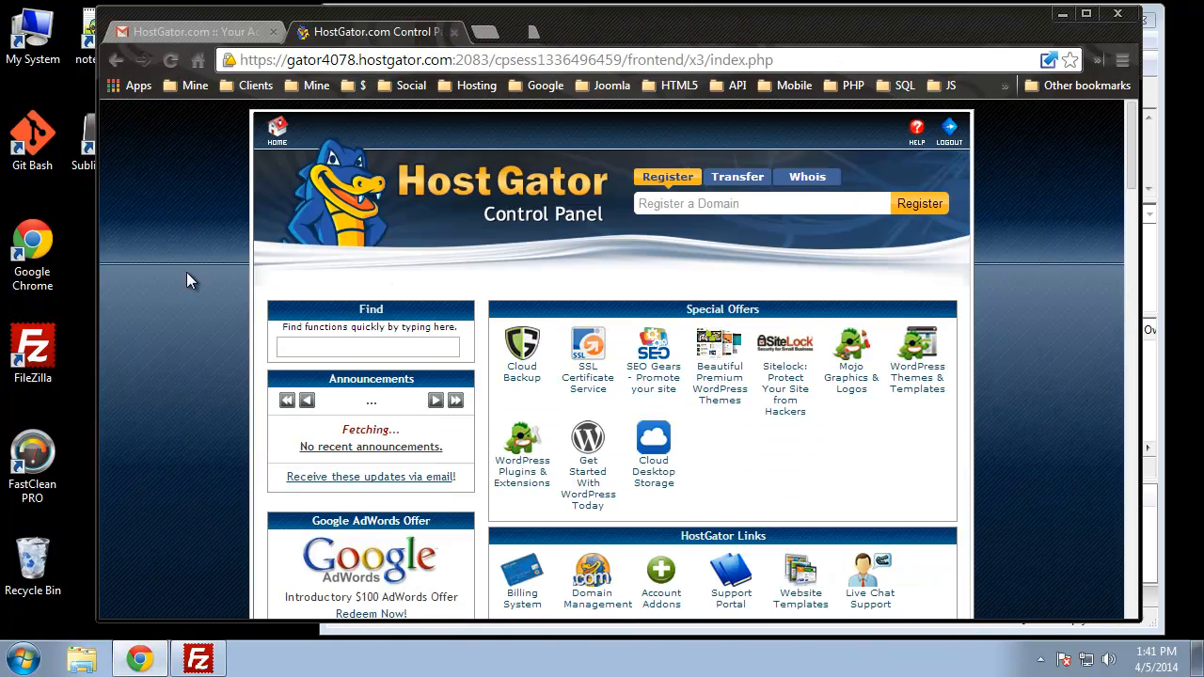
pyautogui.scroll(-2, 193, 321)
pyautogui.scroll(-6, 192, 321)
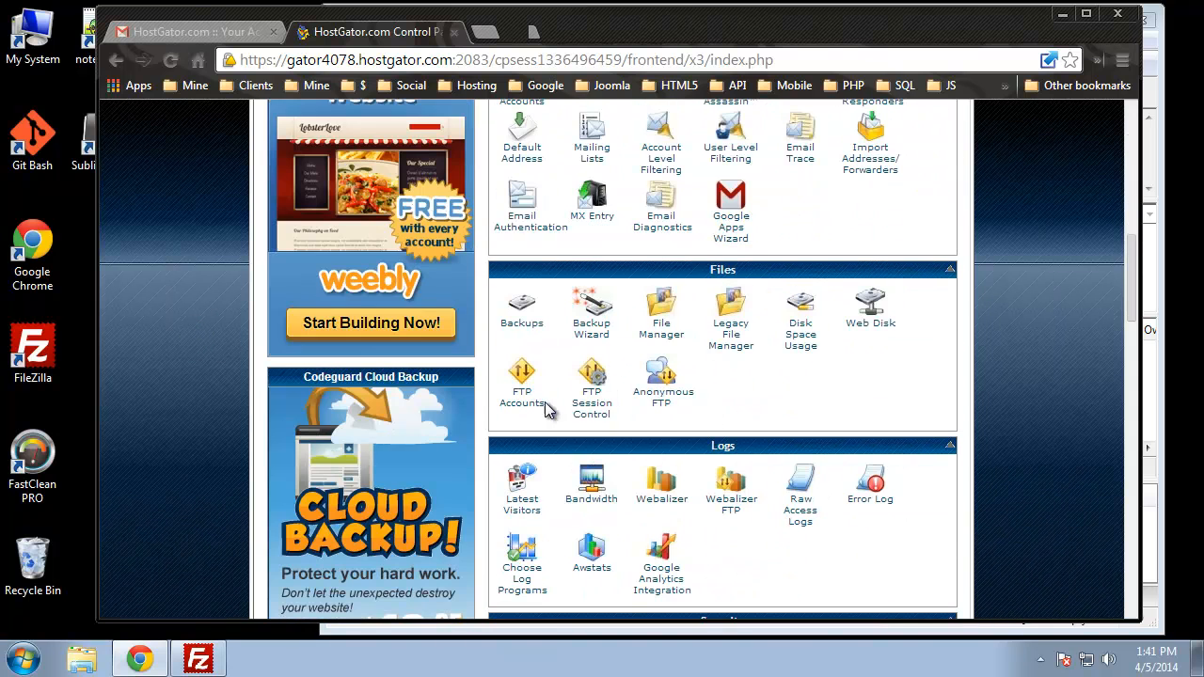
pyautogui.click(532, 407)
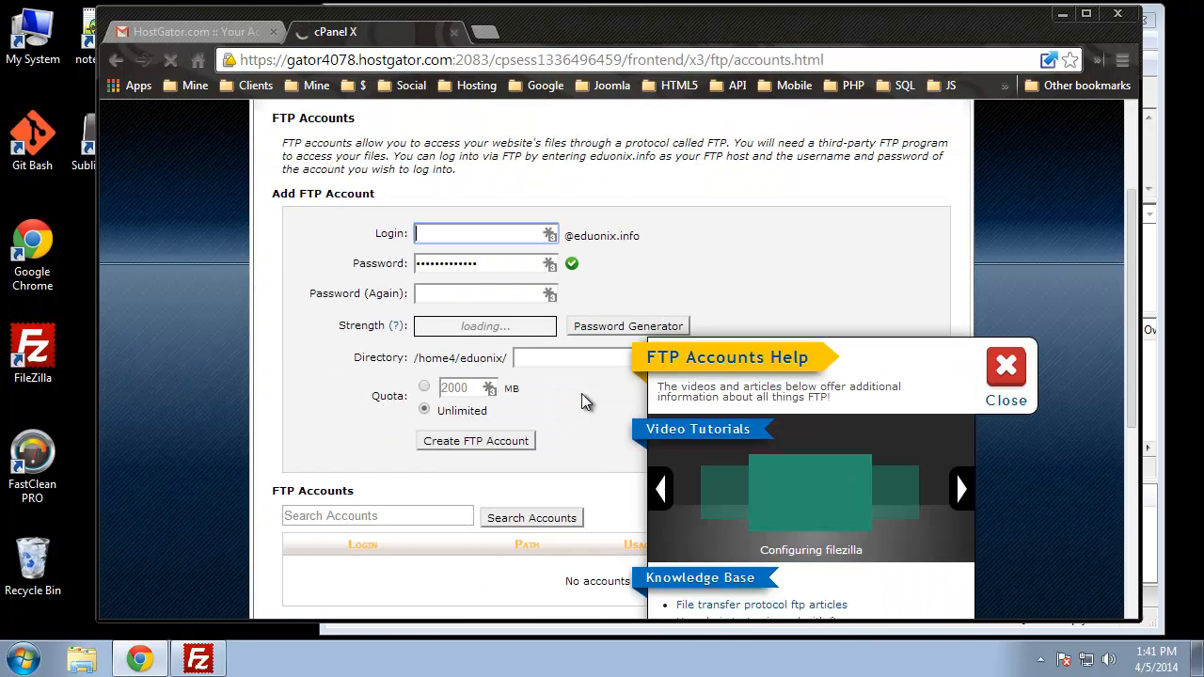
# Step: Close the help popup, enter the new FTP login, and type the account password twice
pyautogui.click(1001, 374)
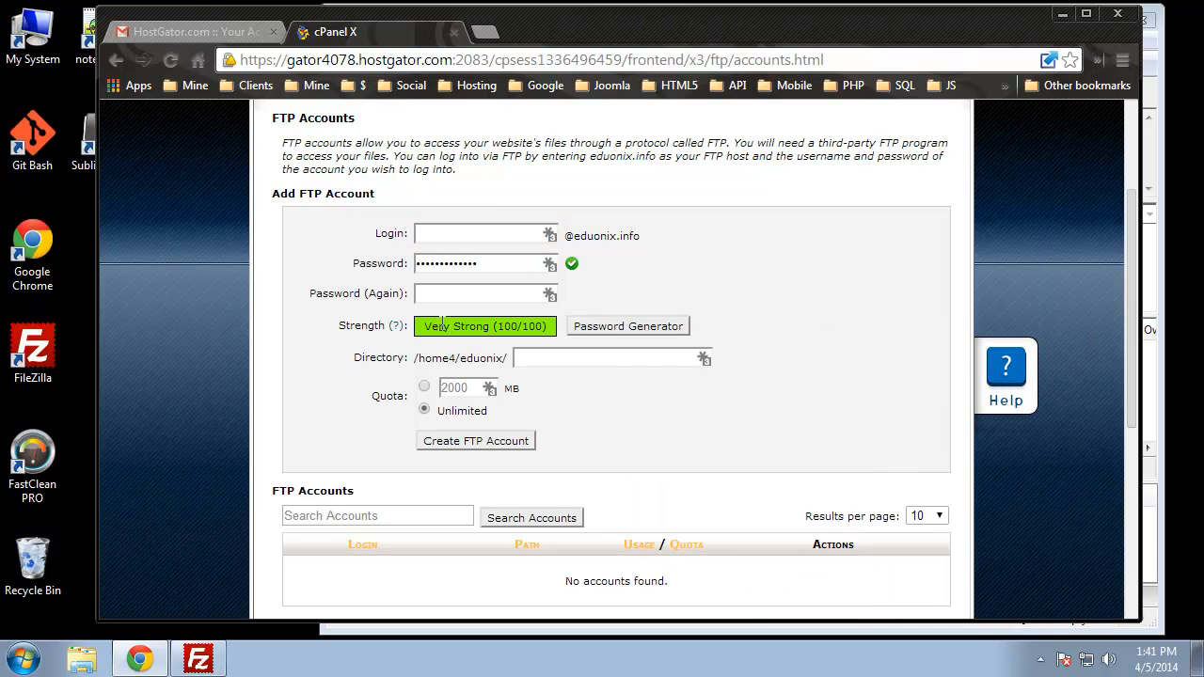
pyautogui.click(445, 234)
pyautogui.write('brad')
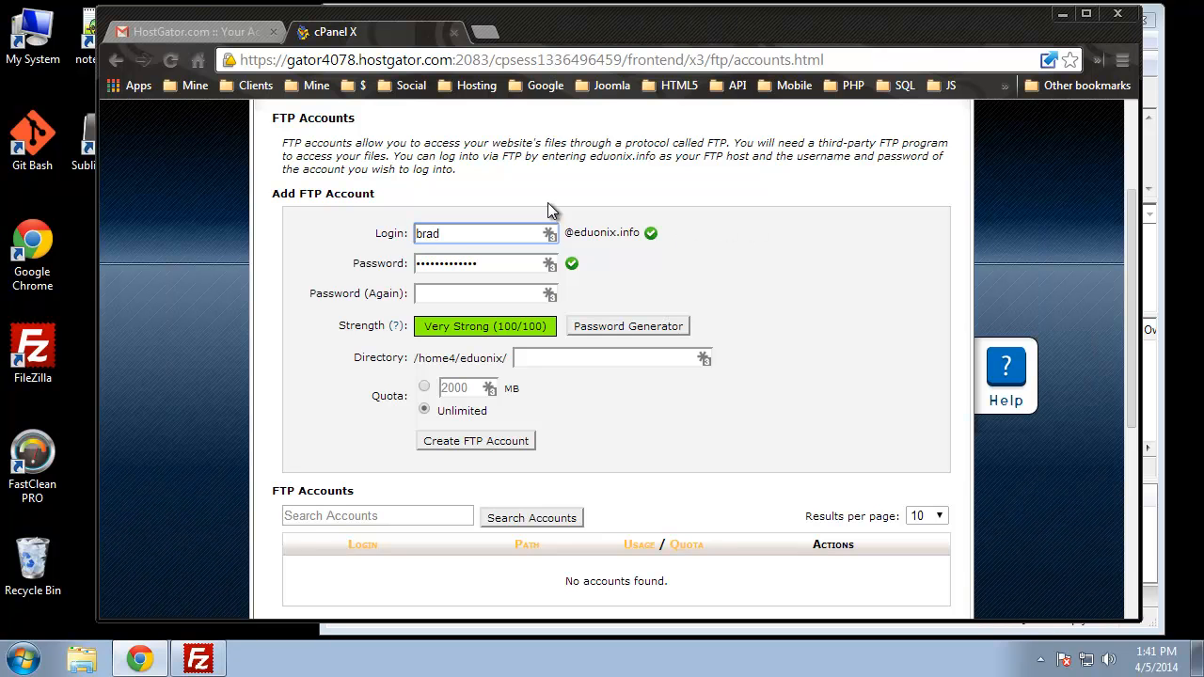
pyautogui.moveTo(487, 259); pyautogui.dragTo(364, 271)
pyautogui.write('•')
pyautogui.write('word')
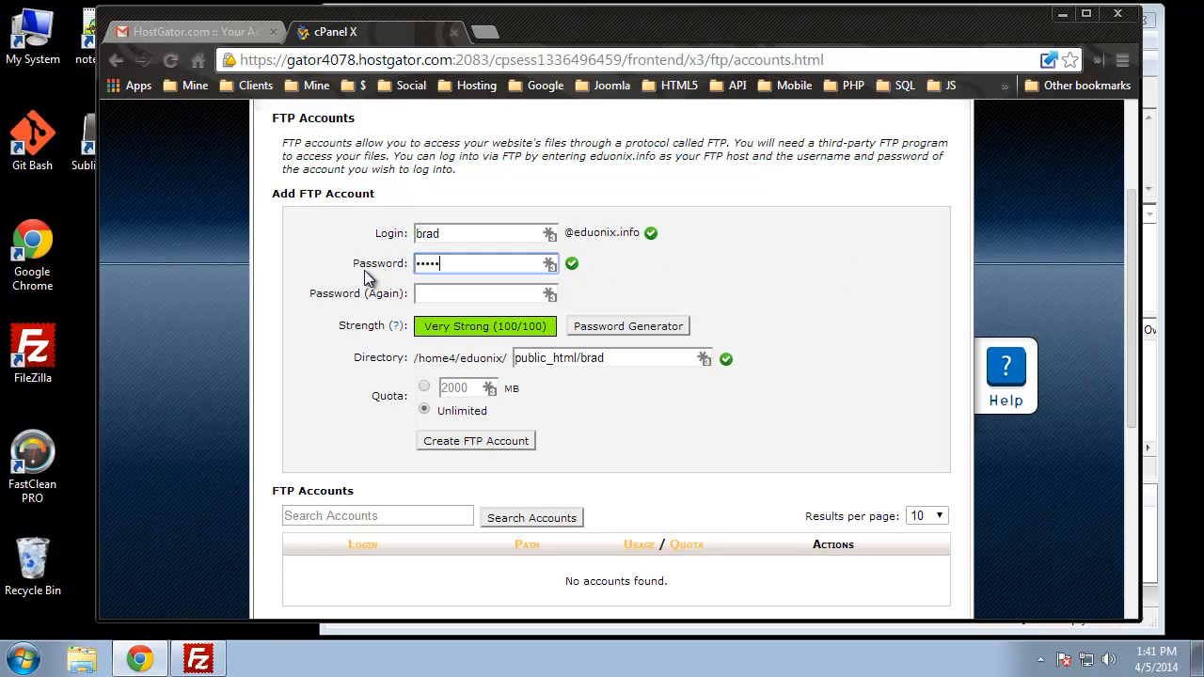
pyautogui.click(425, 290)
pyautogui.write('password')
pyautogui.click(863, 258)
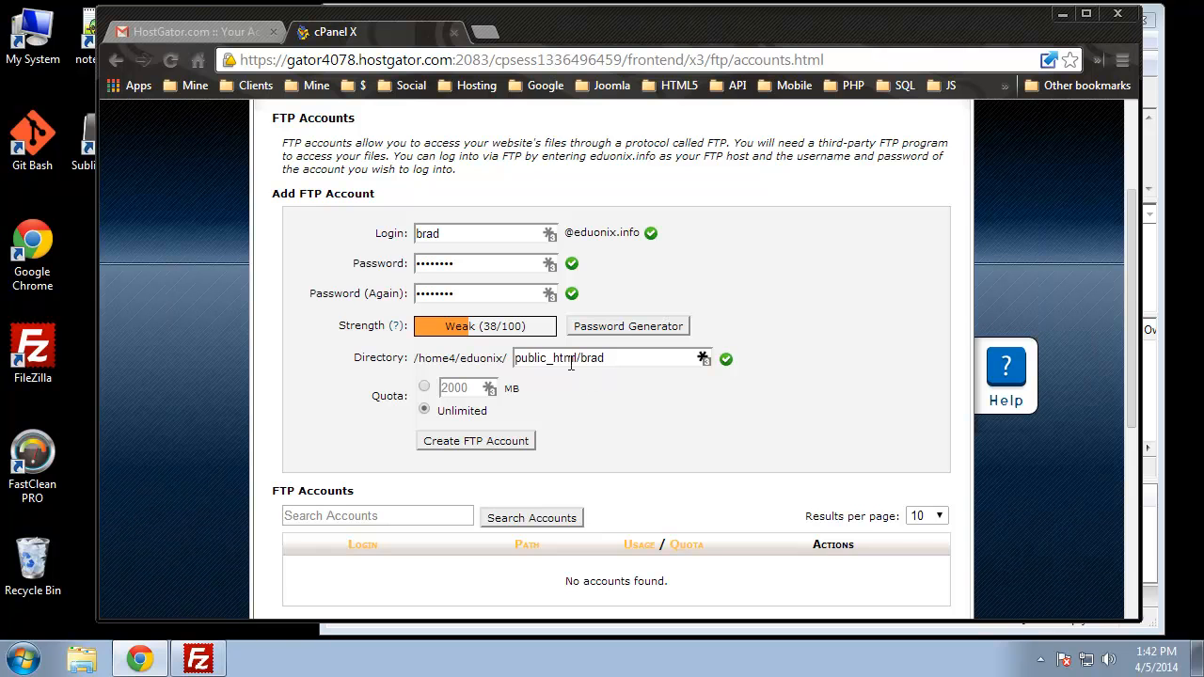
# Step: Trim the Directory field so it points to public_html
pyautogui.moveTo(605, 359); pyautogui.dragTo(592, 358)
pyautogui.click(622, 358)
pyautogui.moveTo(612, 358); pyautogui.dragTo(583, 364)
pyautogui.press('BackSpace')
pyautogui.click(717, 430)
# Step: Create the FTP account and copy its full login from the FTP Accounts list
pyautogui.click(470, 444)
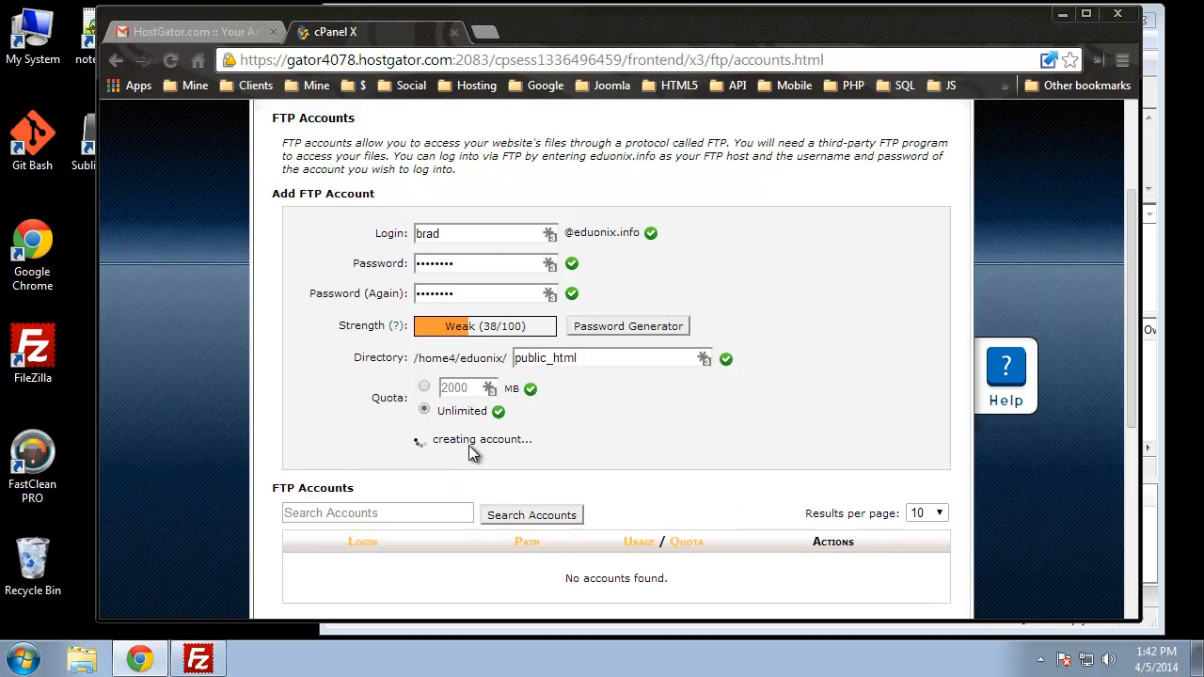
pyautogui.scroll(-5, 332, 287)
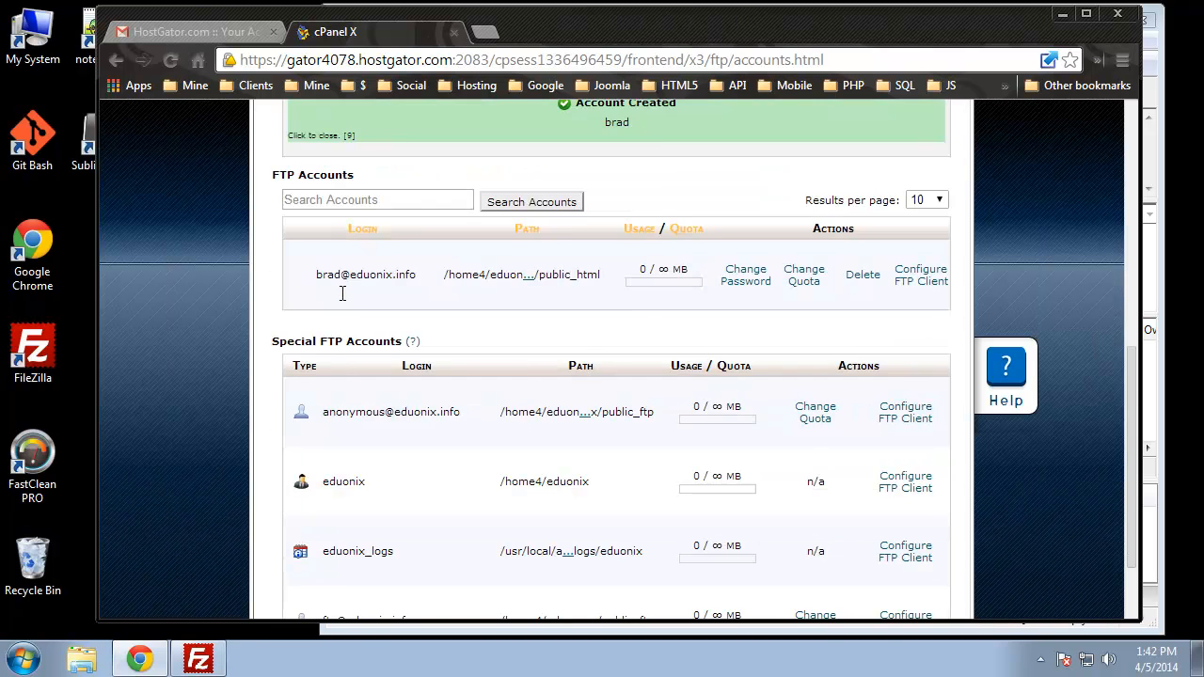
pyautogui.scroll(3, 319, 141)
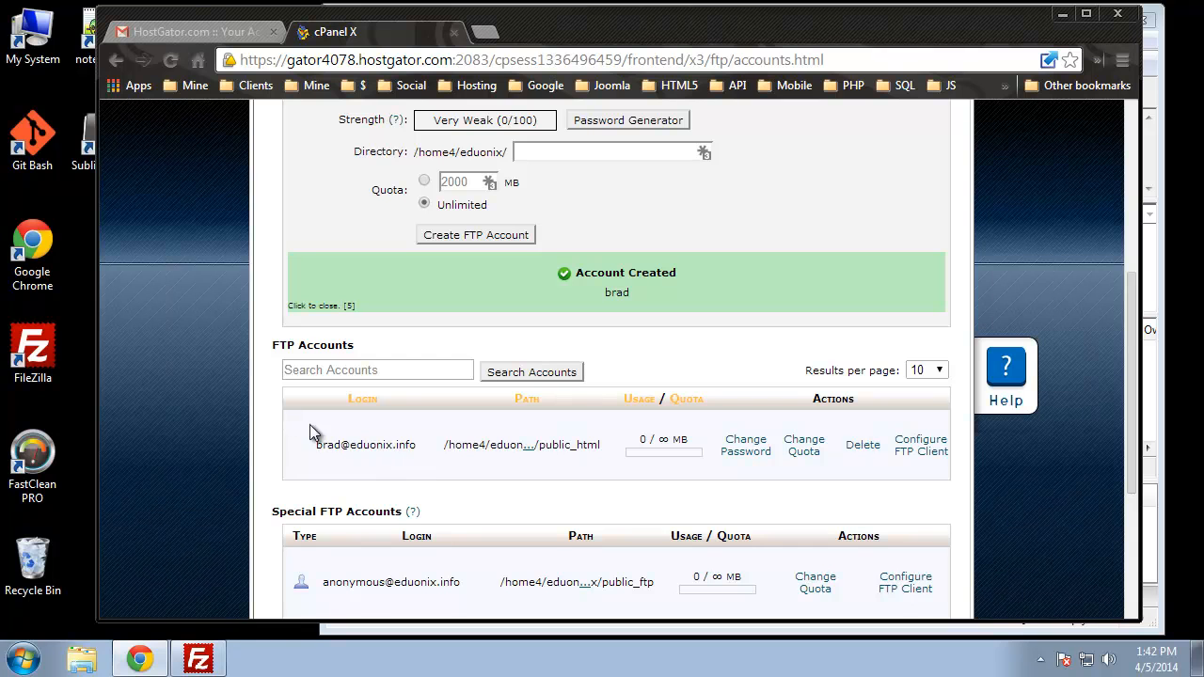
pyautogui.moveTo(418, 445); pyautogui.dragTo(318, 450)
pyautogui.rightClick(354, 442)
pyautogui.click(395, 457)
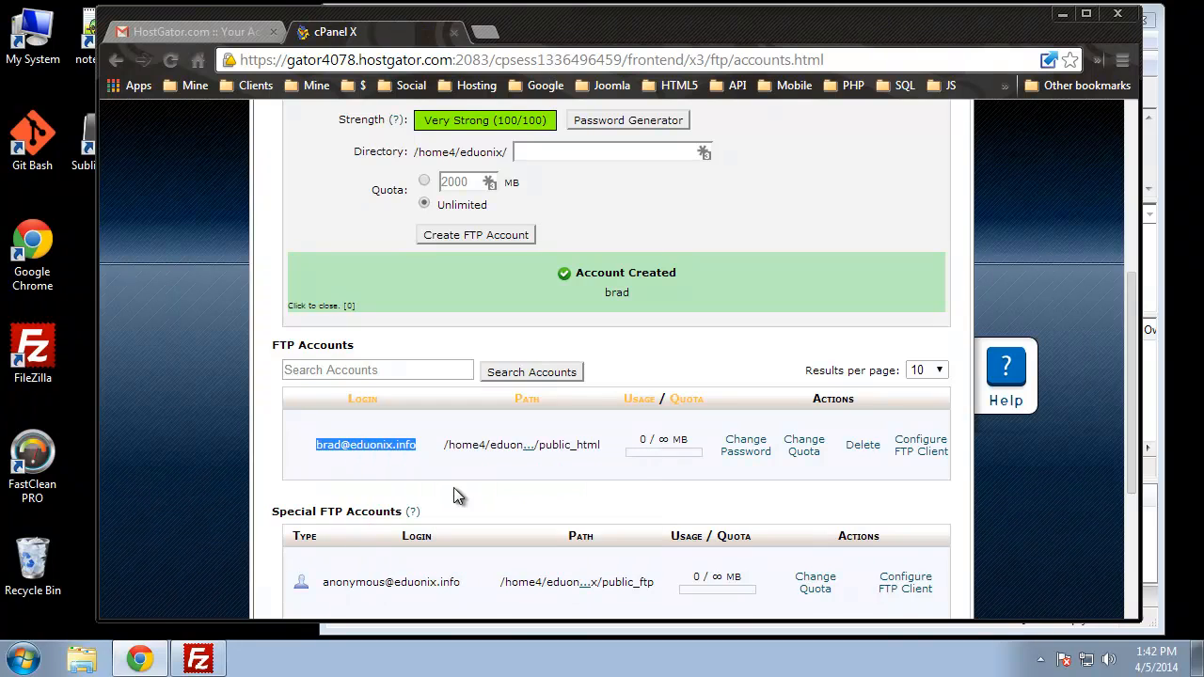
# Step: Paste the copied FTP login into FileZilla's Username field
pyautogui.click(198, 658)
pyautogui.click(567, 92)
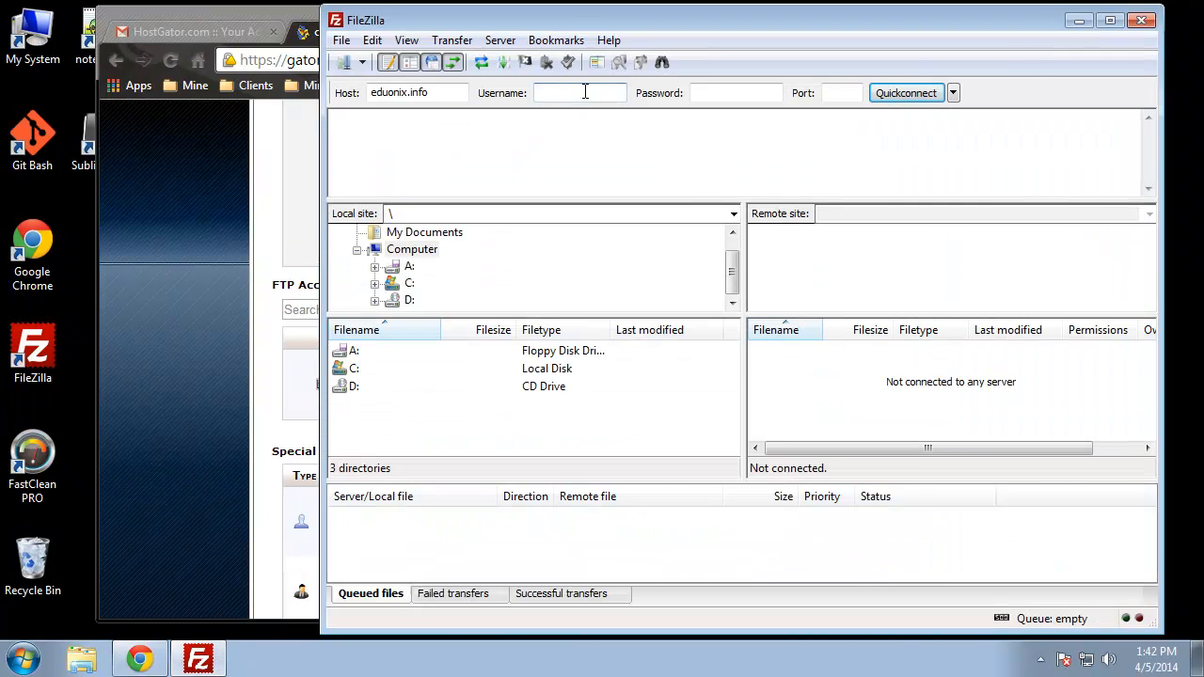
pyautogui.rightClick(584, 91)
pyautogui.click(653, 175)
pyautogui.click(175, 346)
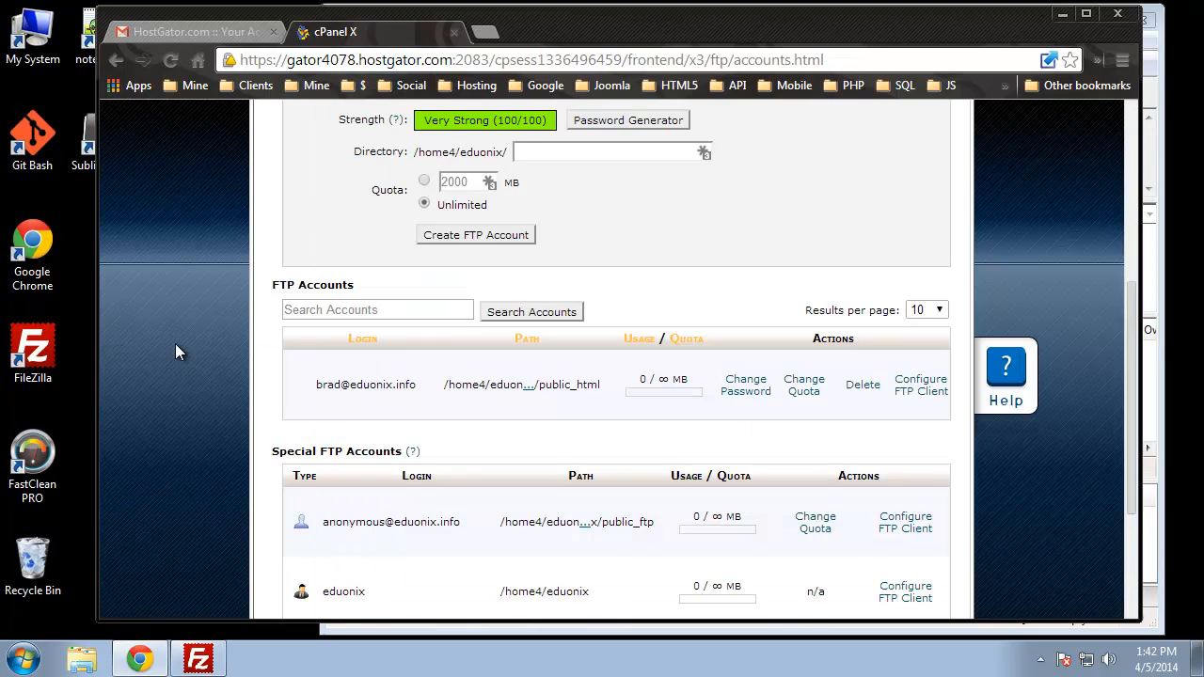
pyautogui.click(198, 658)
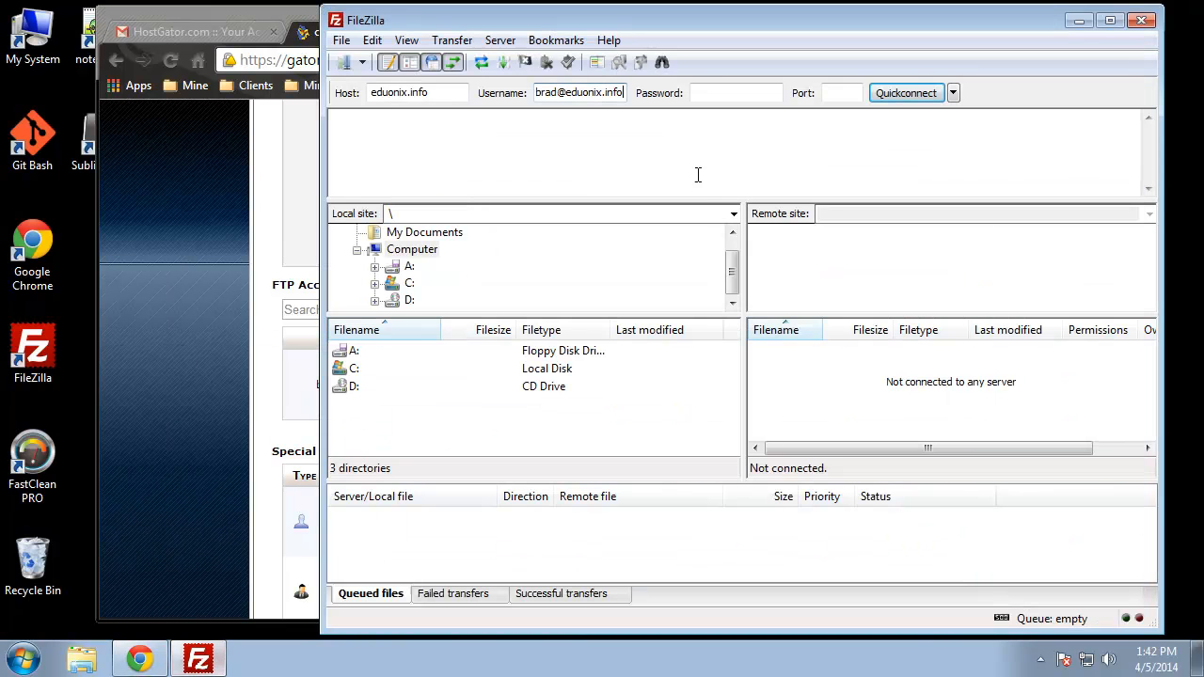
# Step: Enter the account password and port 21, then Quickconnect without remembering passwords
pyautogui.click(727, 92)
pyautogui.write('••••••••')
pyautogui.click(833, 91)
pyautogui.write('21')
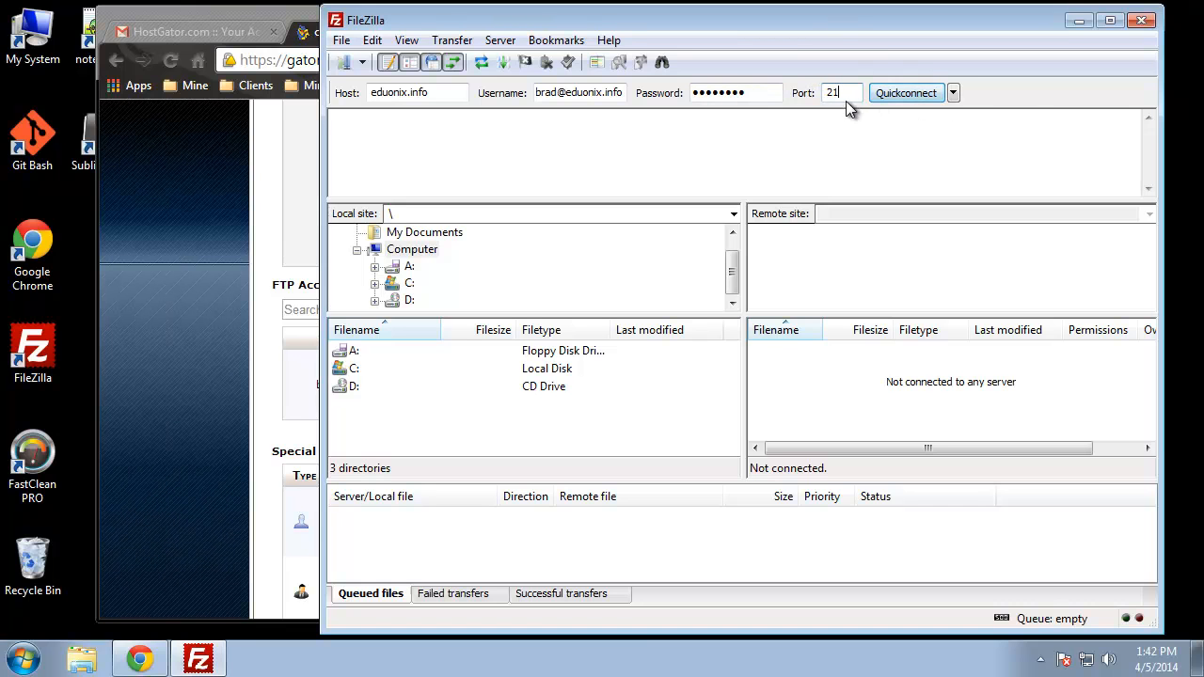
pyautogui.click(894, 105)
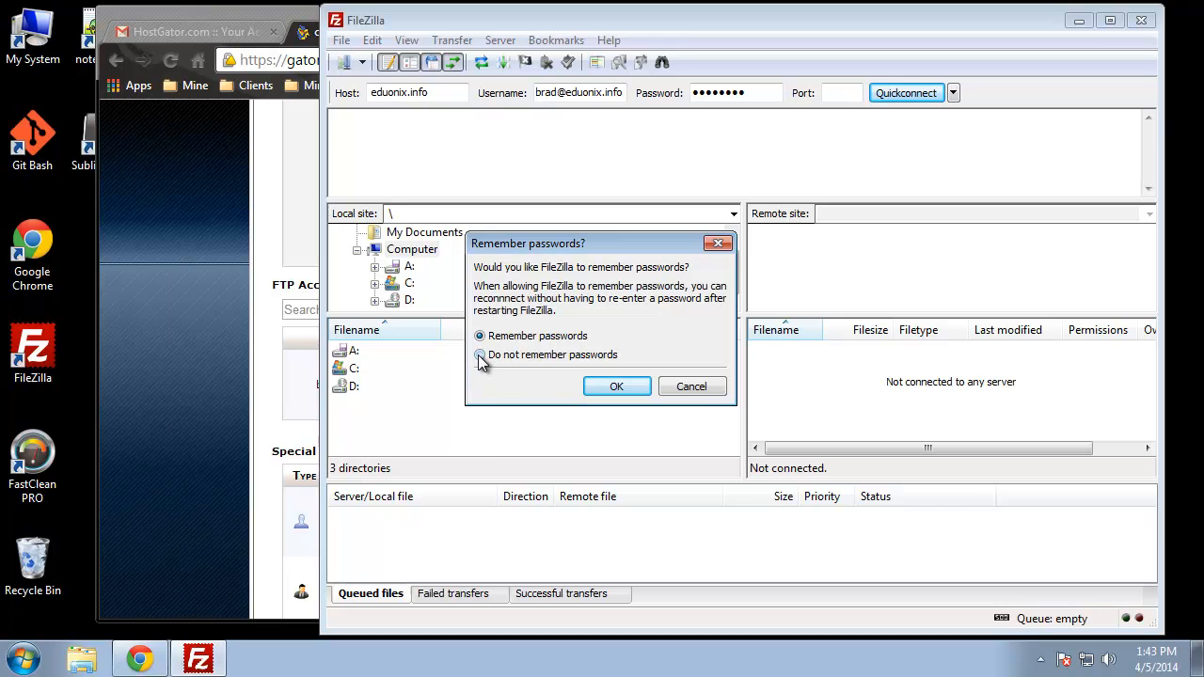
pyautogui.click(479, 355)
# Step: Accept the password-saving choice to connect, then enlarge the file panes over the transfer queue
pyautogui.click(605, 386)
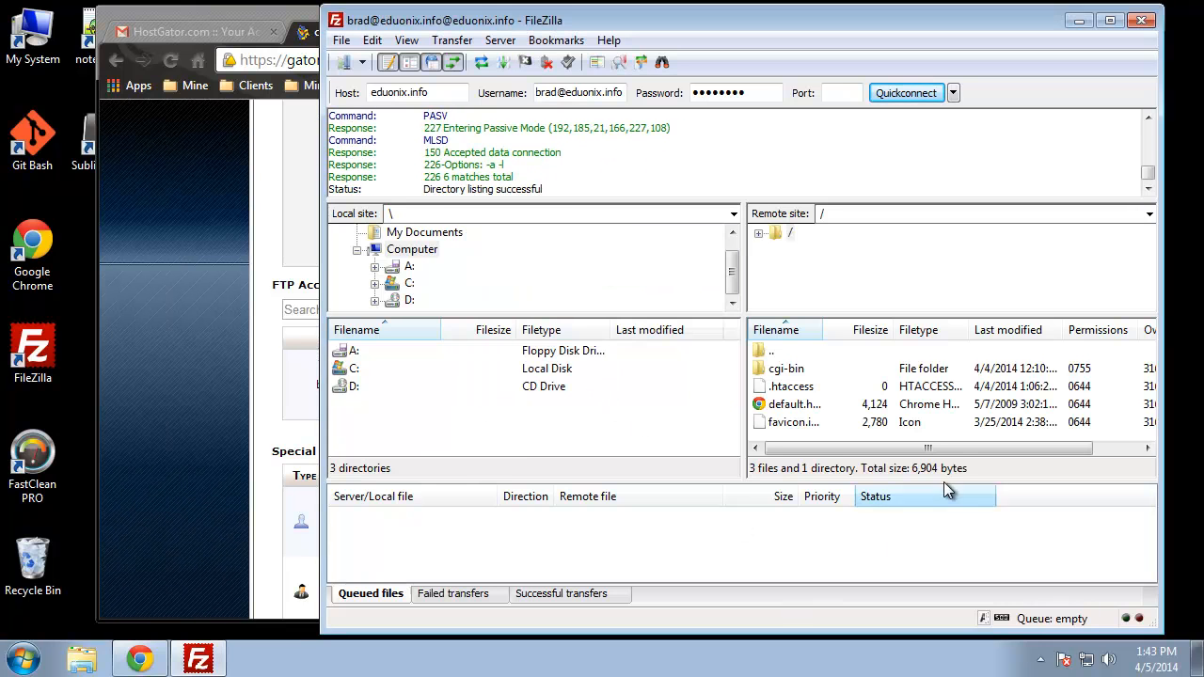
pyautogui.moveTo(902, 313); pyautogui.dragTo(903, 296)
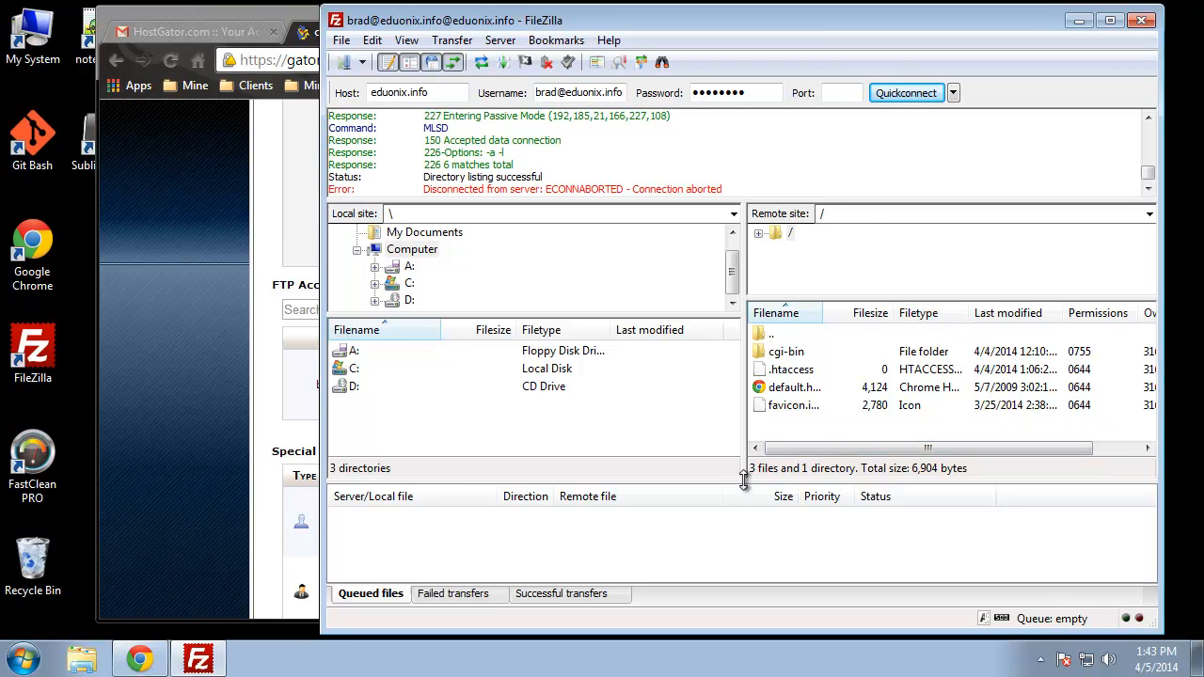
pyautogui.moveTo(746, 480); pyautogui.dragTo(733, 545)
# Step: Inspect the remote root entries default.html, .htaccess, favicon.ico and cgi-bin, then clear the selection
pyautogui.click(806, 395)
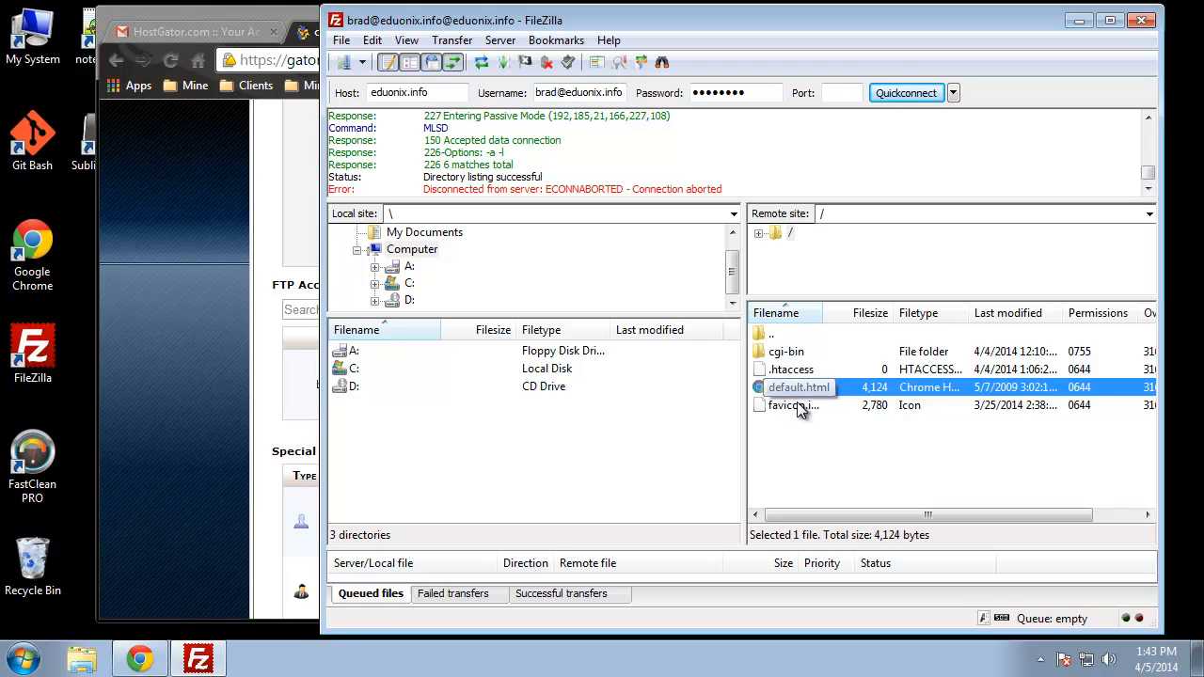
pyautogui.click(787, 374)
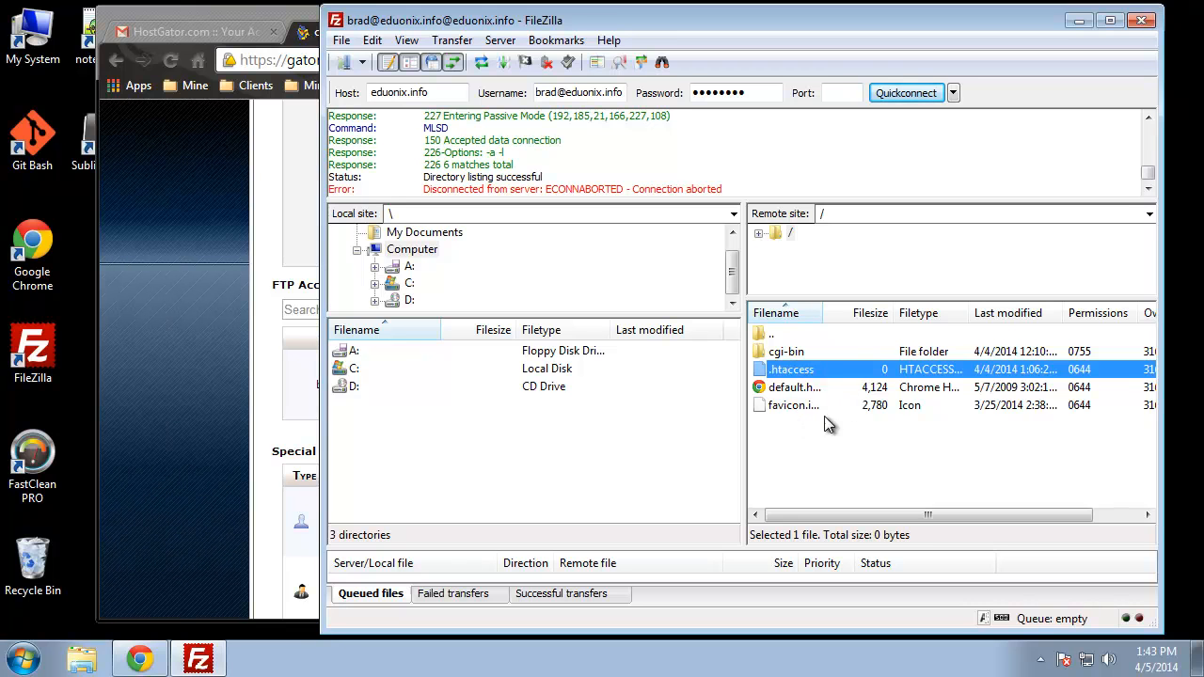
pyautogui.click(798, 406)
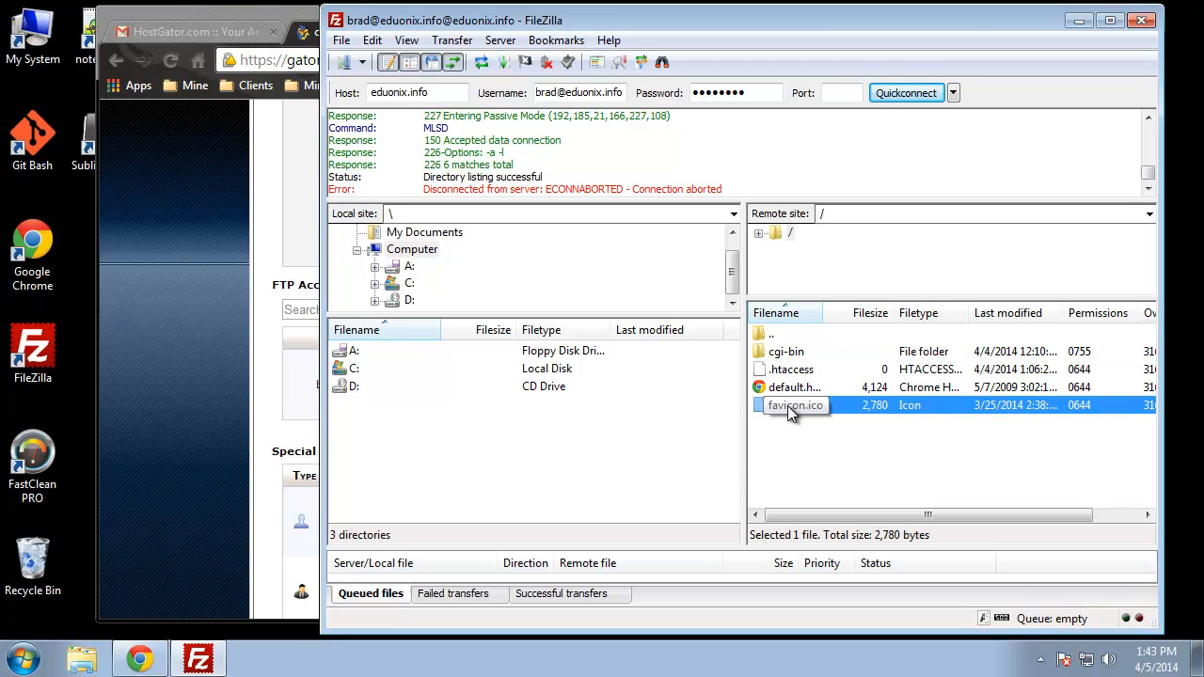
pyautogui.click(776, 354)
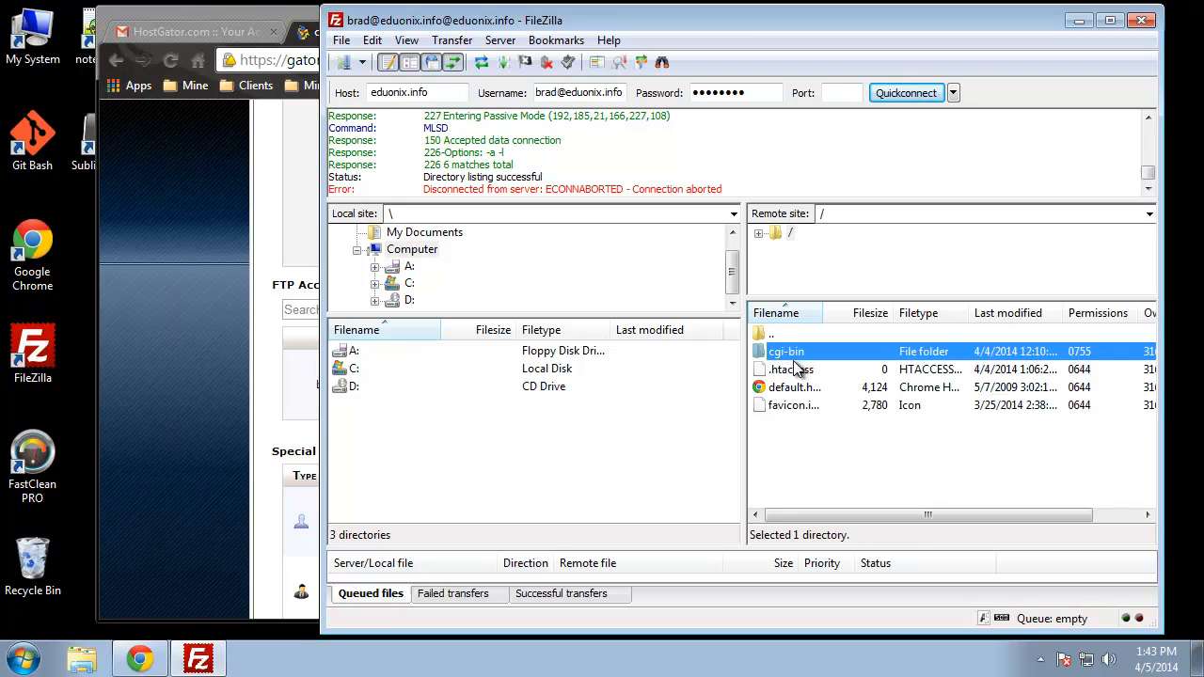
pyautogui.click(897, 459)
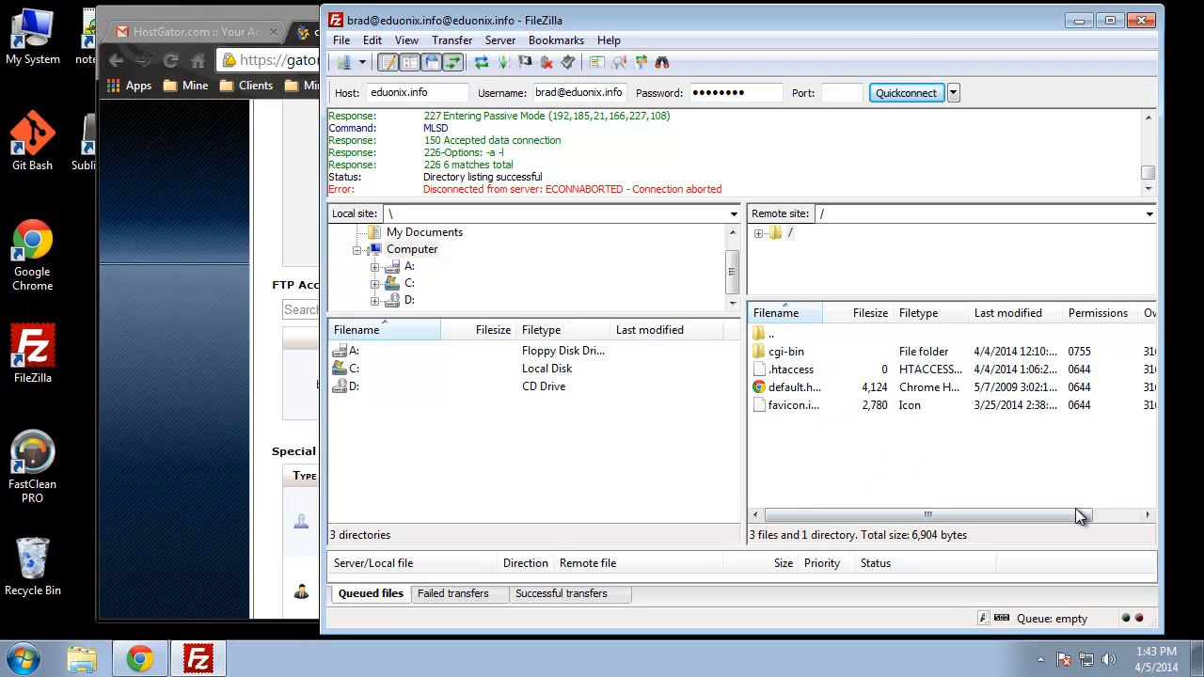